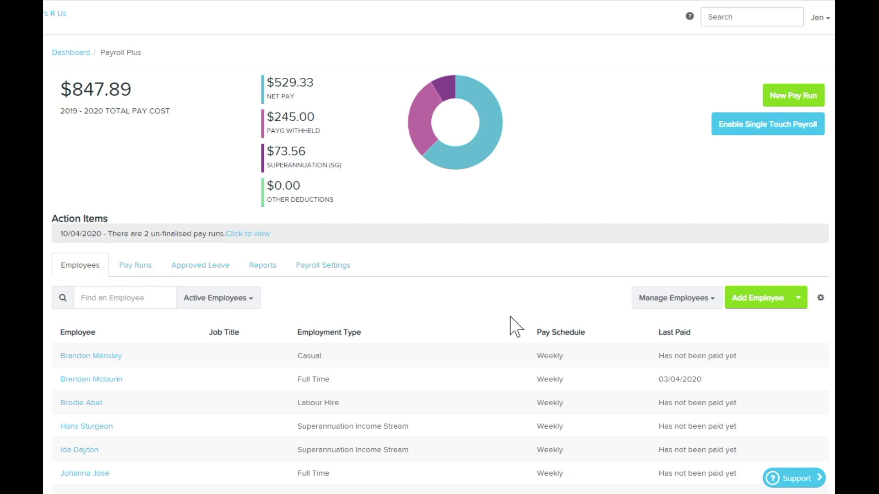
Step: Create a new pay category named "Stand down" in the payroll settings
click(327, 269)
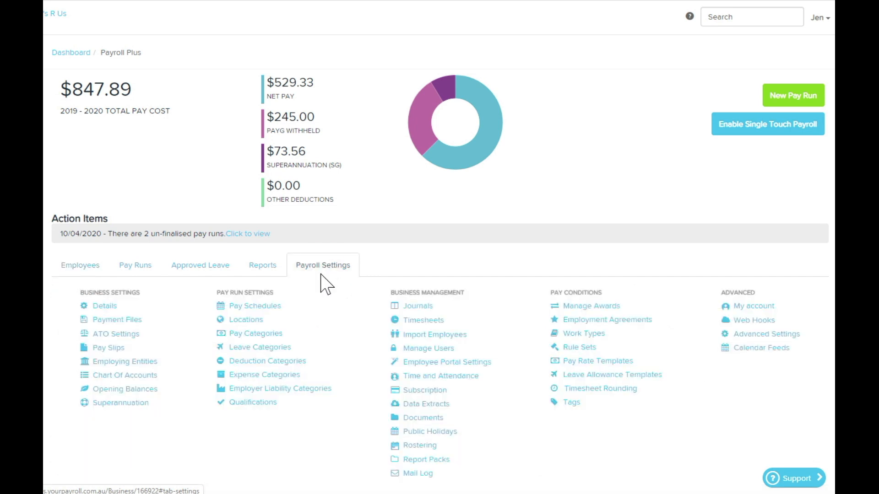
click(274, 334)
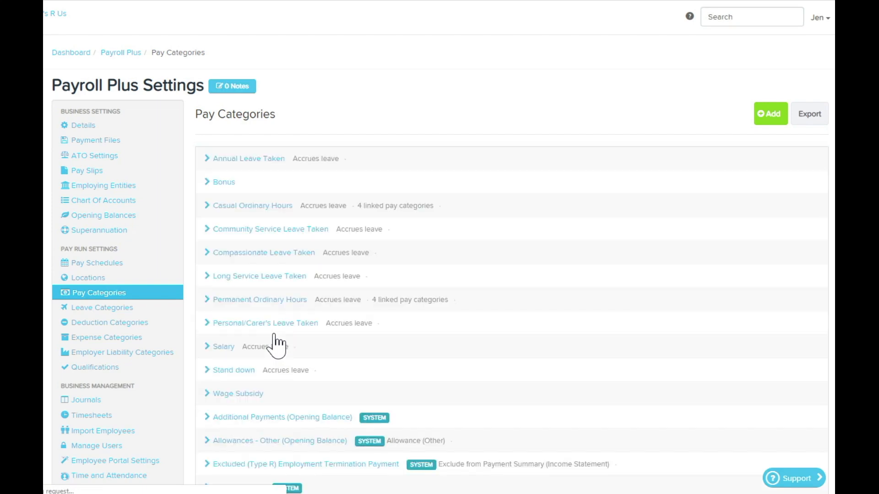
click(769, 114)
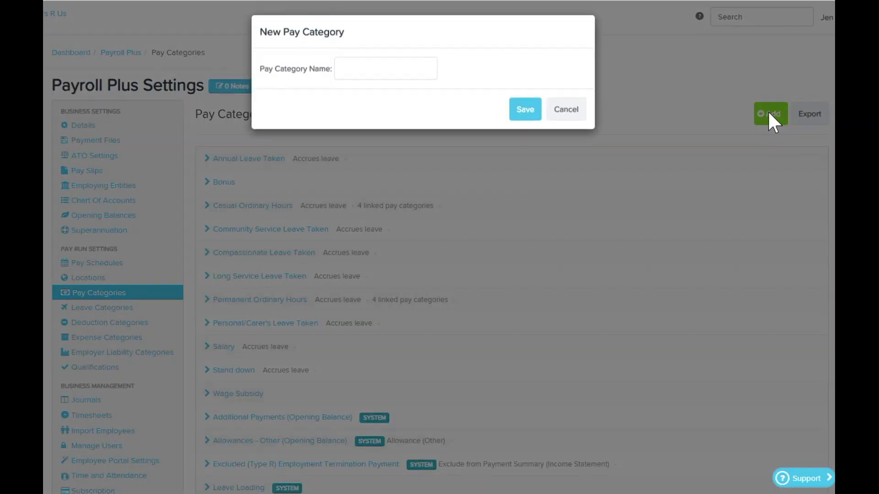
click(415, 73)
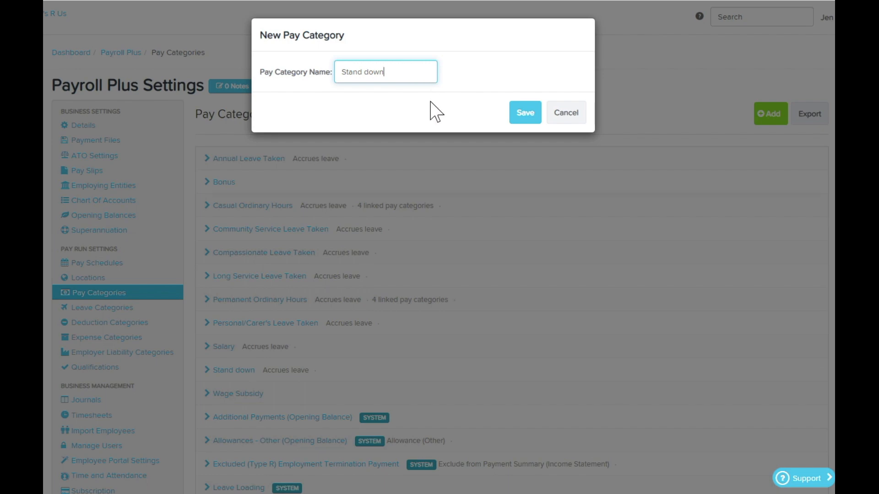
click(526, 116)
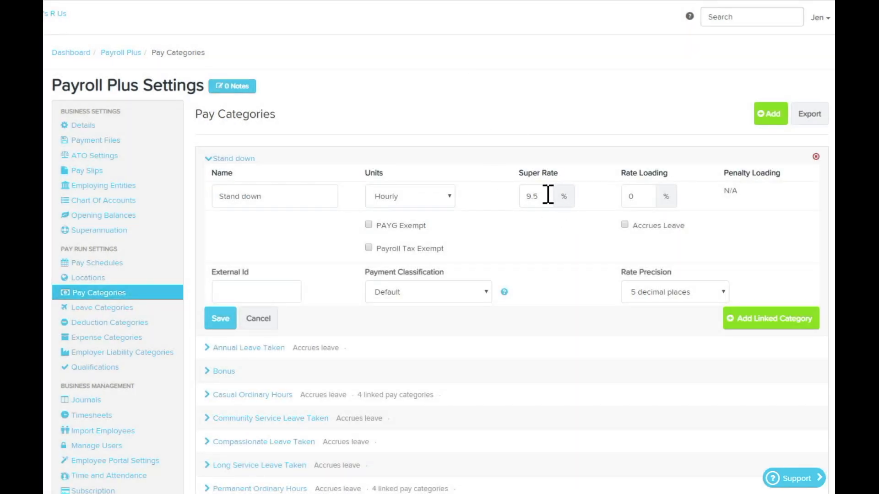
Step: Set the new Stand down category's super rate to 0%, make it accrue leave, and save it
drag(549, 196, 501, 215)
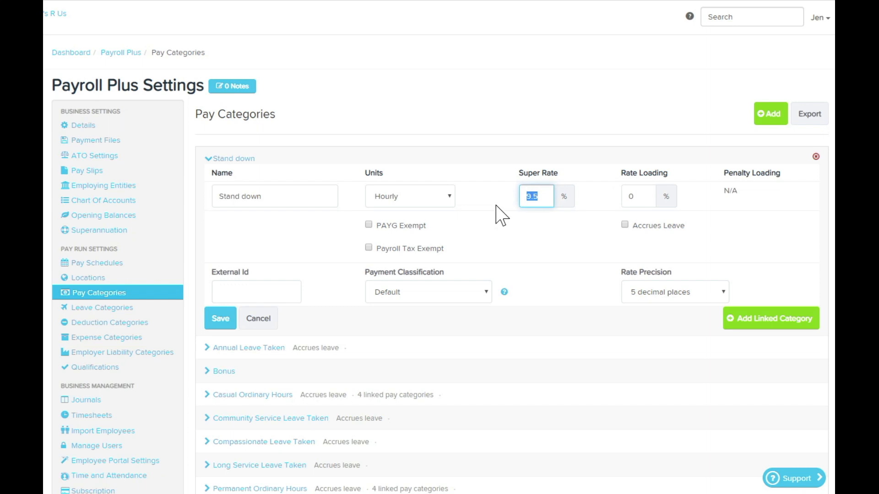
text(0)
click(624, 224)
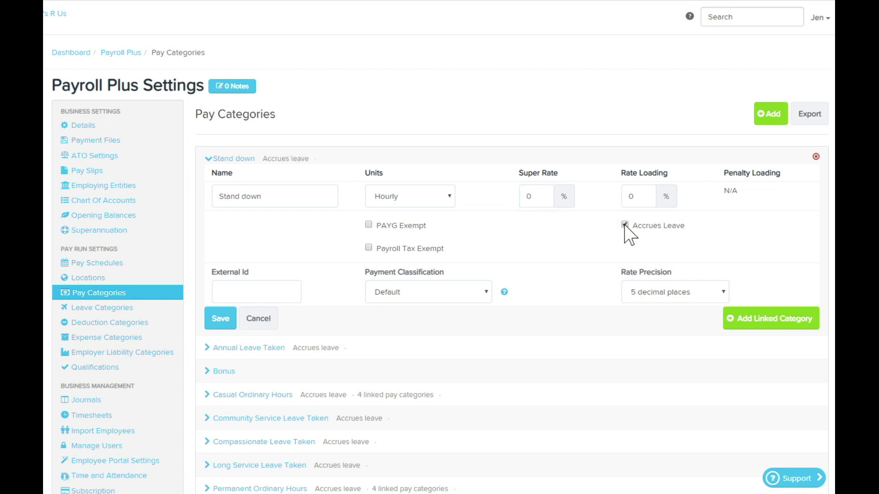
click(229, 321)
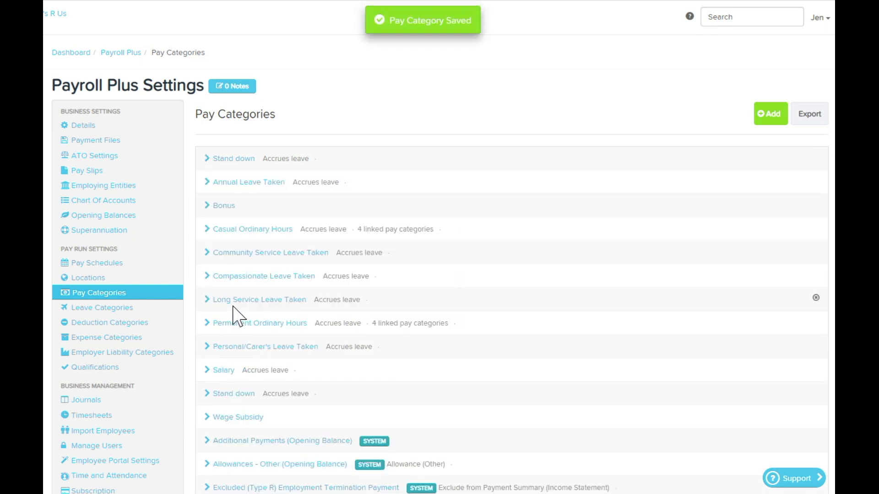
Step: Return to the employee list and open the leave allowances of the full-time employee last paid on 03/04/2020
click(125, 54)
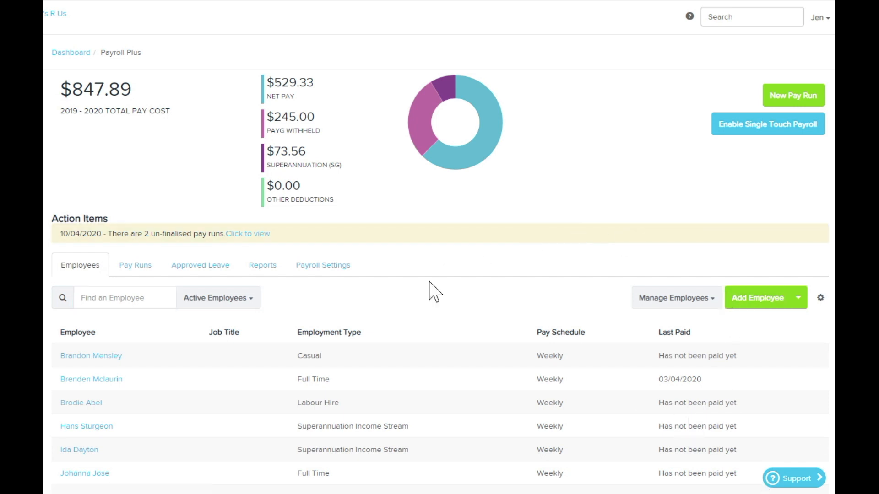
click(79, 381)
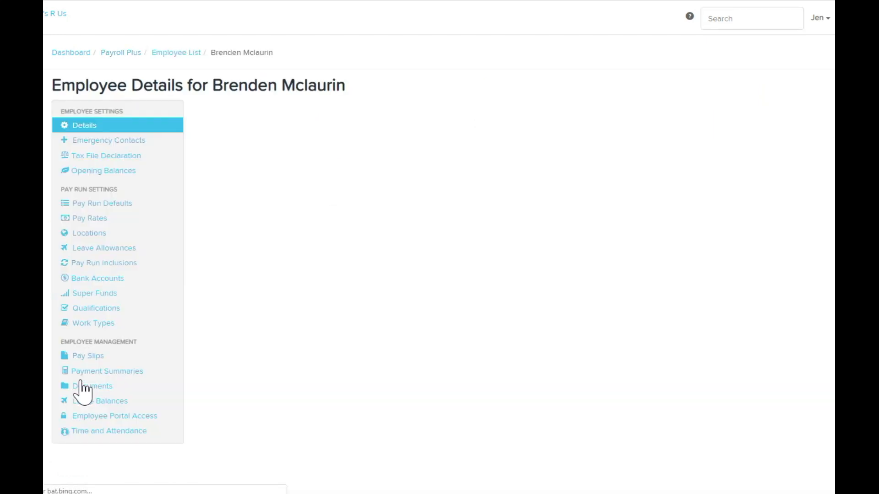
click(121, 249)
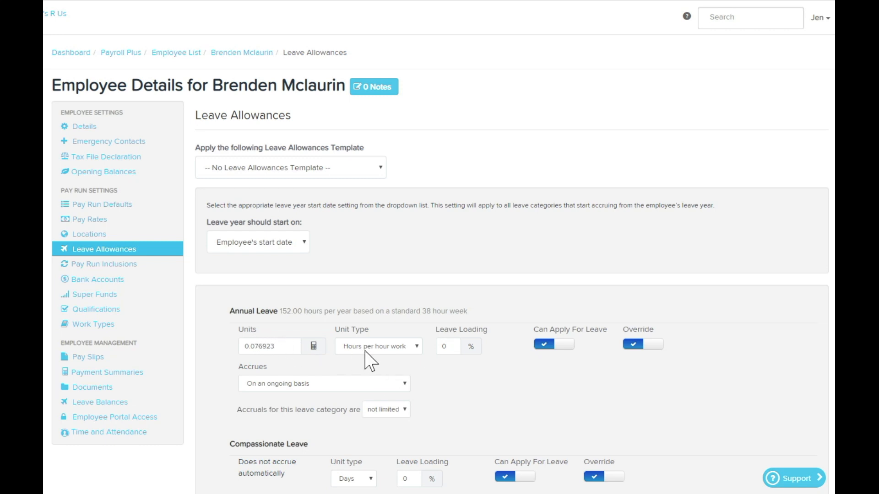
Step: Copy the hours accrued per weekly pay run from the Annual Leave calculator
click(313, 345)
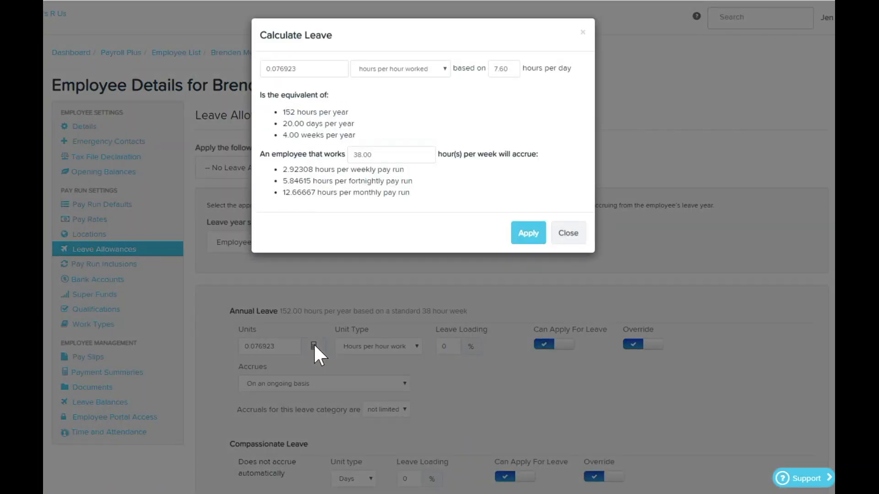
click(314, 169)
drag(314, 169, 279, 169)
right_click(297, 171)
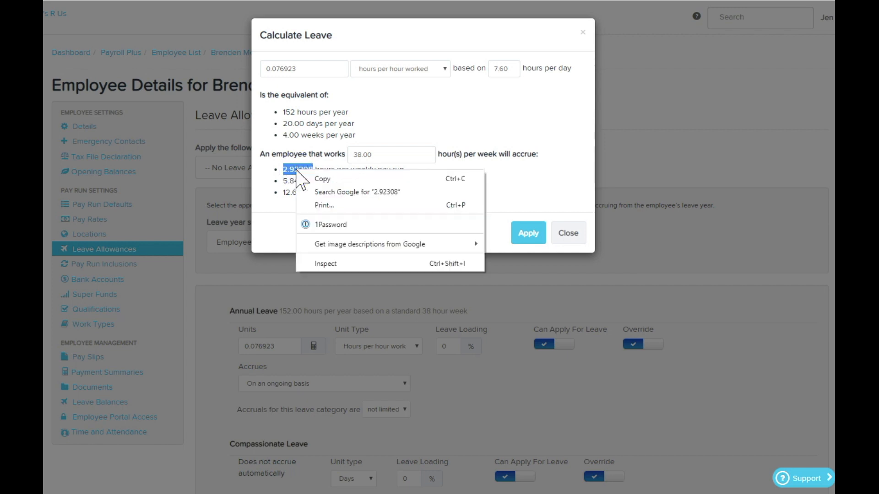
click(322, 178)
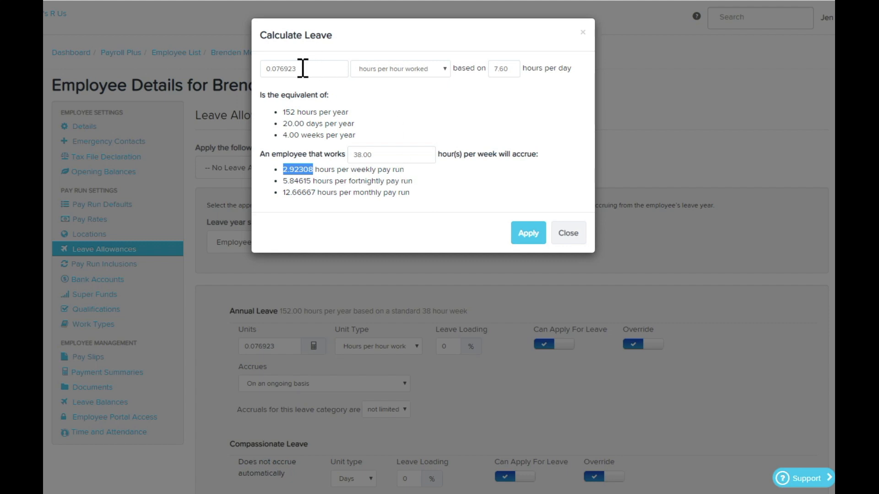
Step: Set the Annual Leave accrual to the copied 2.92308 hours per pay run and apply the calculation
drag(301, 67, 255, 71)
right_click(276, 70)
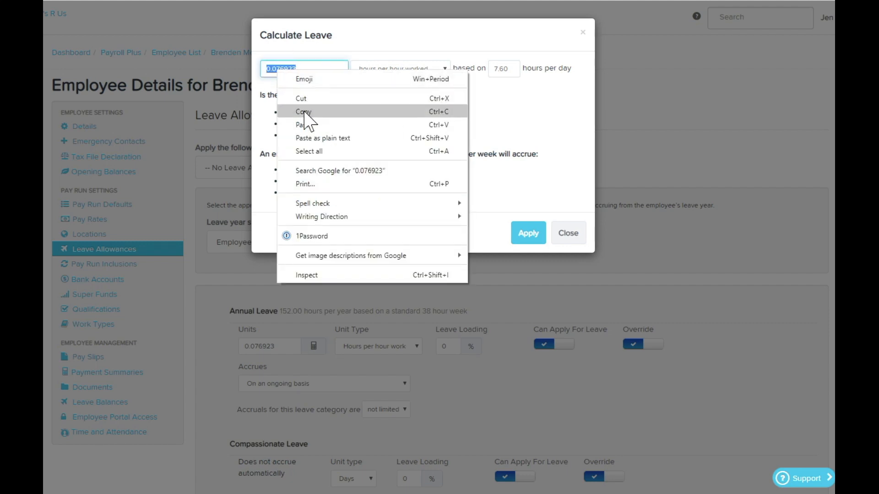
click(305, 123)
text(080)
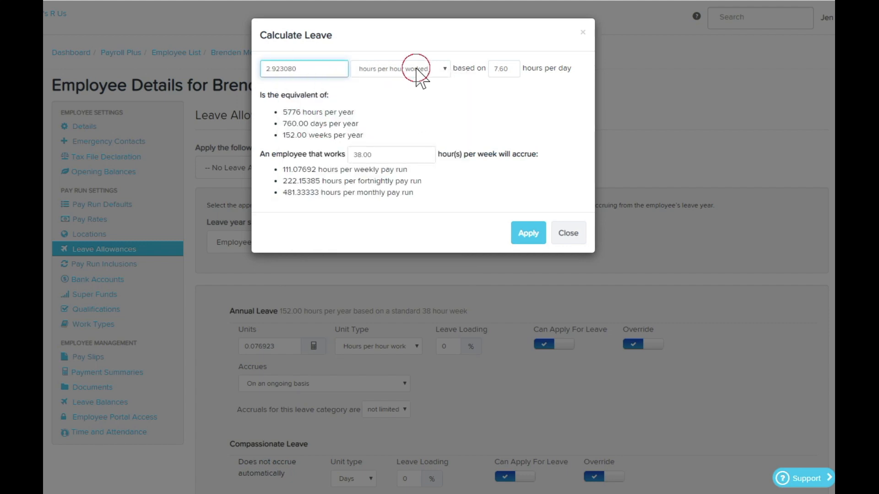
click(415, 69)
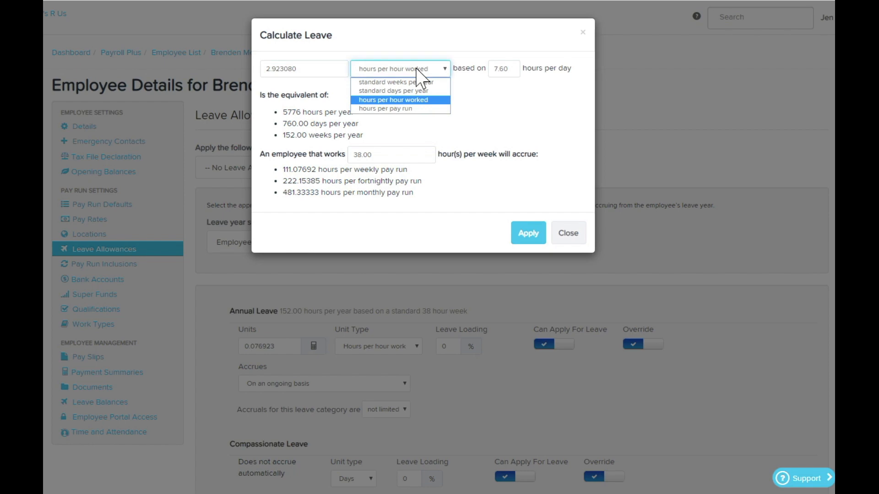
click(406, 109)
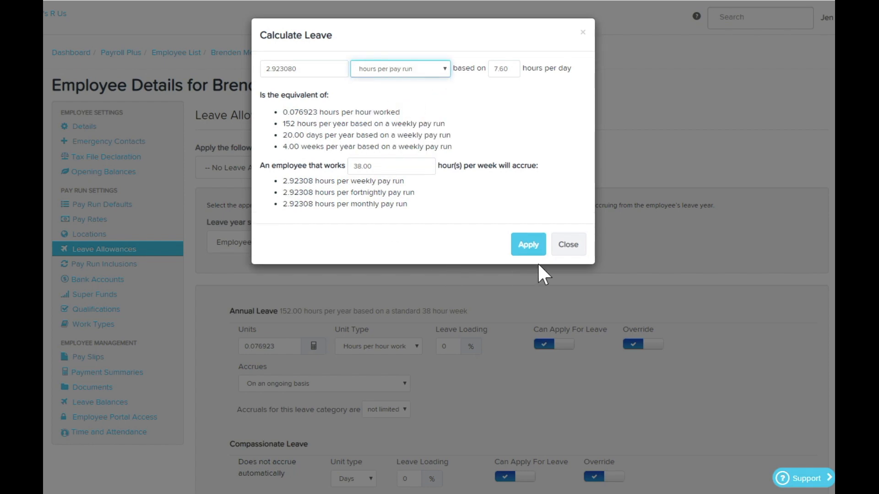
click(527, 245)
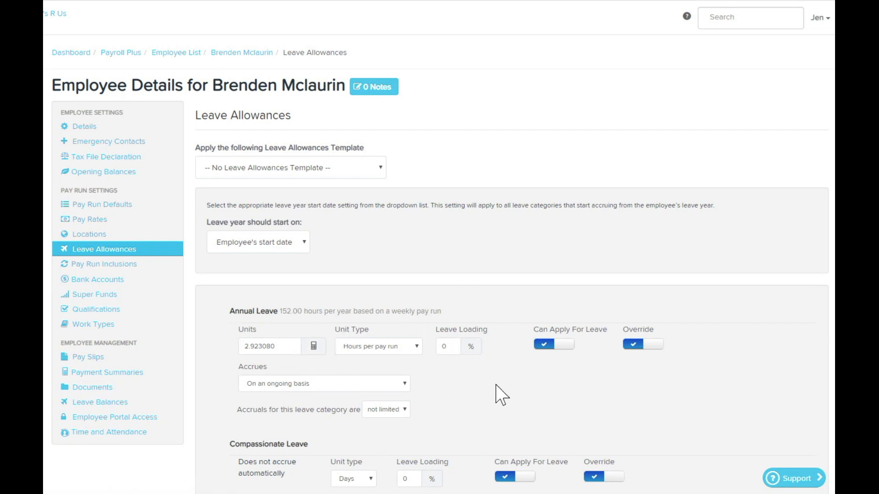
Step: Copy the hours accrued per weekly pay run from the Long Service Leave calculator
scroll(502, 395, down, 4)
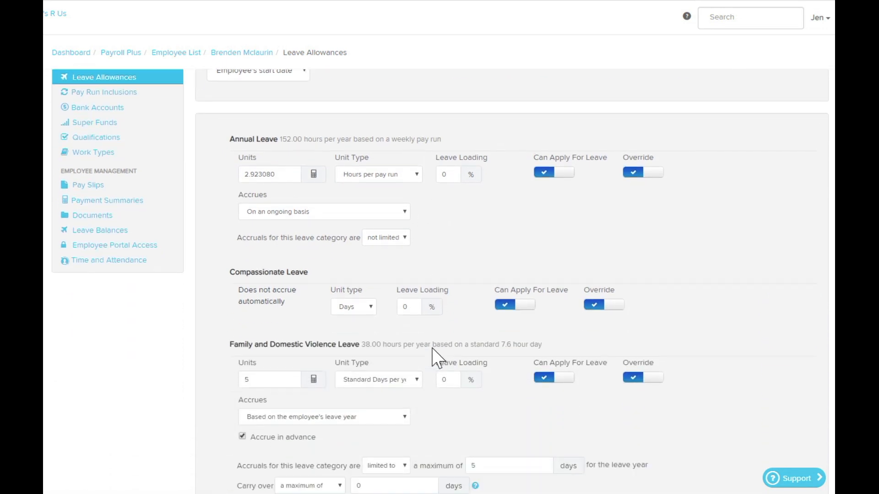
scroll(434, 349, down, 3)
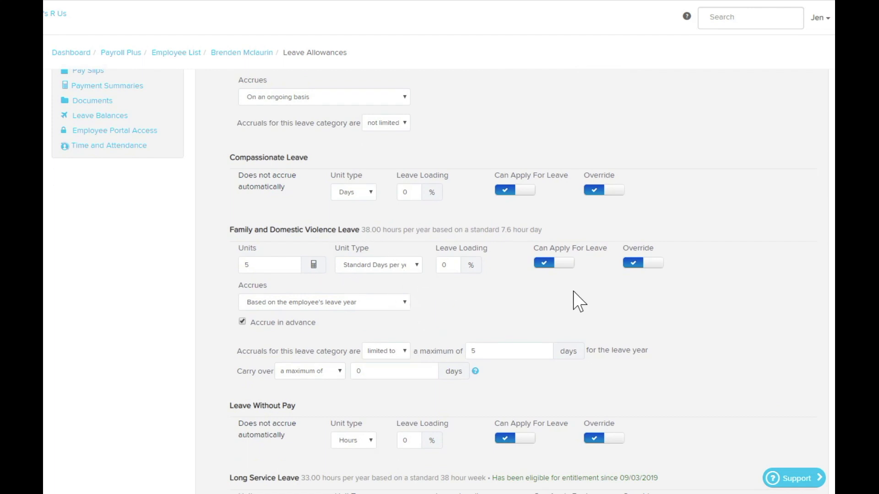
scroll(579, 302, down, 4)
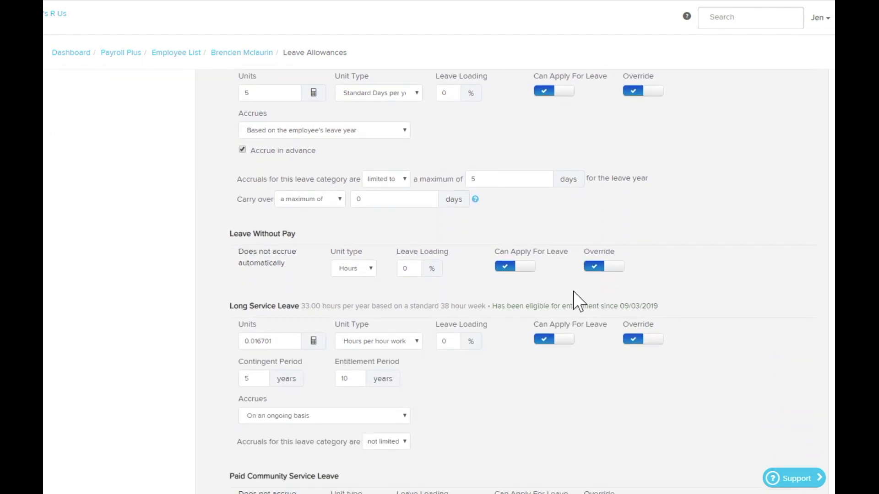
scroll(573, 292, down, 1)
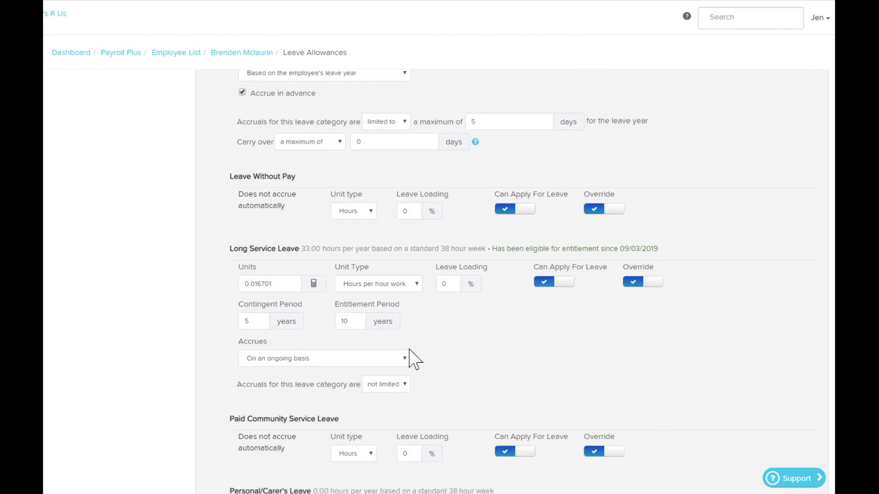
click(314, 284)
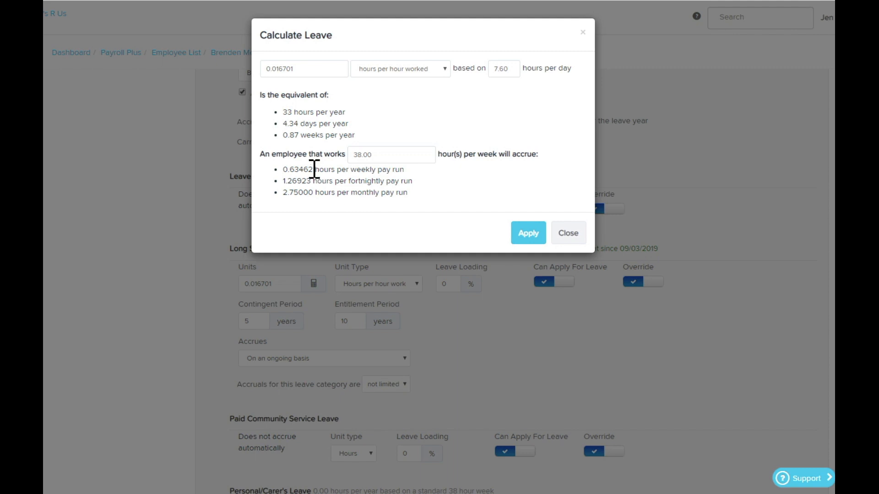
drag(314, 170, 286, 169)
right_click(294, 172)
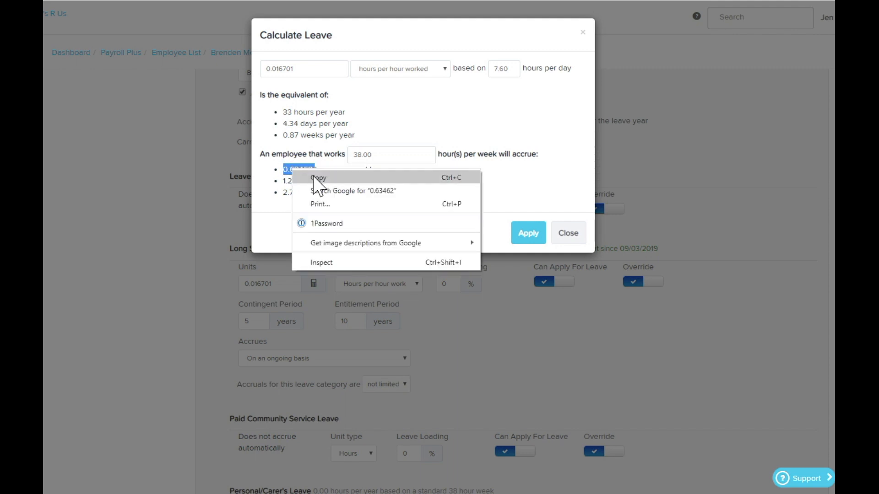
click(316, 174)
Step: Set the Long Service Leave accrual to the copied 0.63462 hours per pay run and apply the calculation
drag(295, 68, 266, 69)
right_click(283, 69)
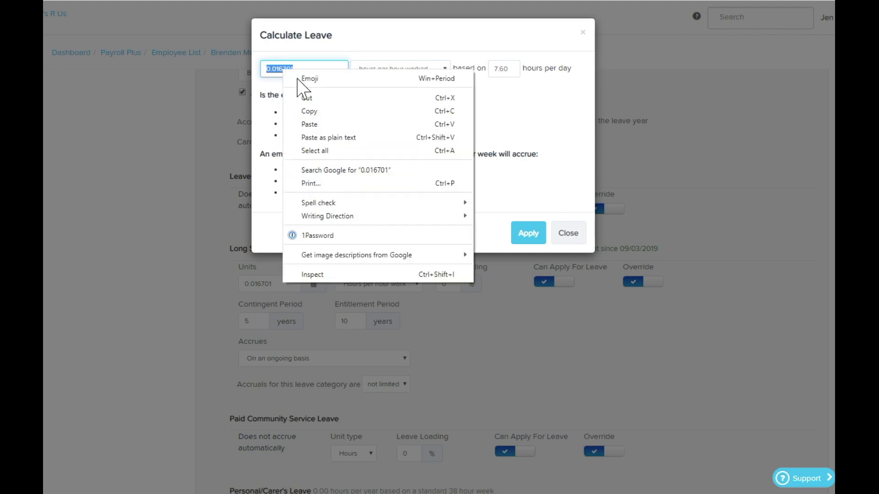
click(317, 124)
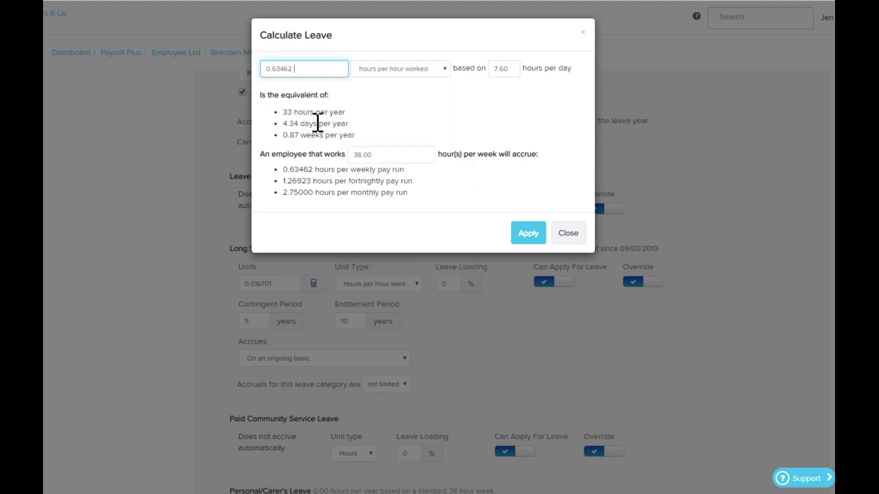
click(416, 73)
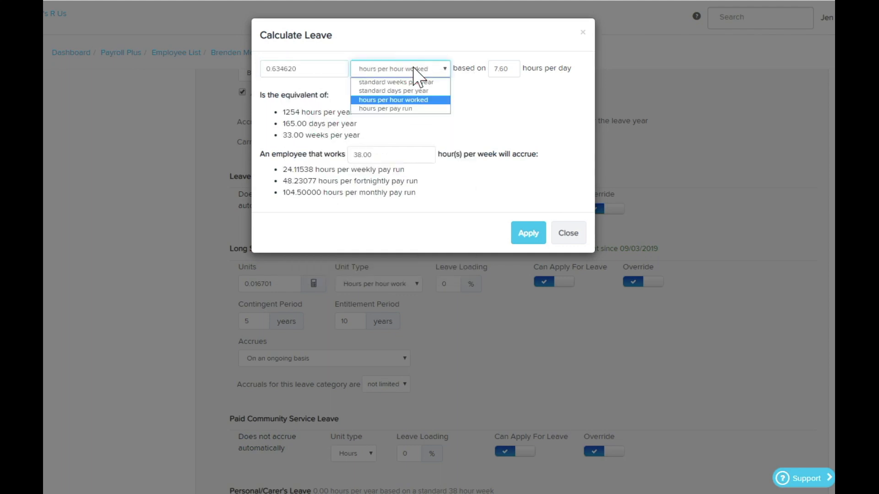
click(410, 110)
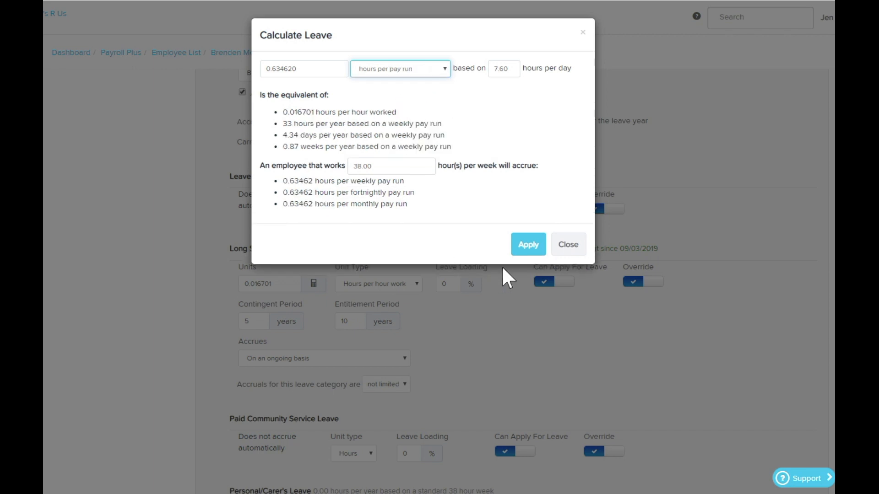
click(528, 246)
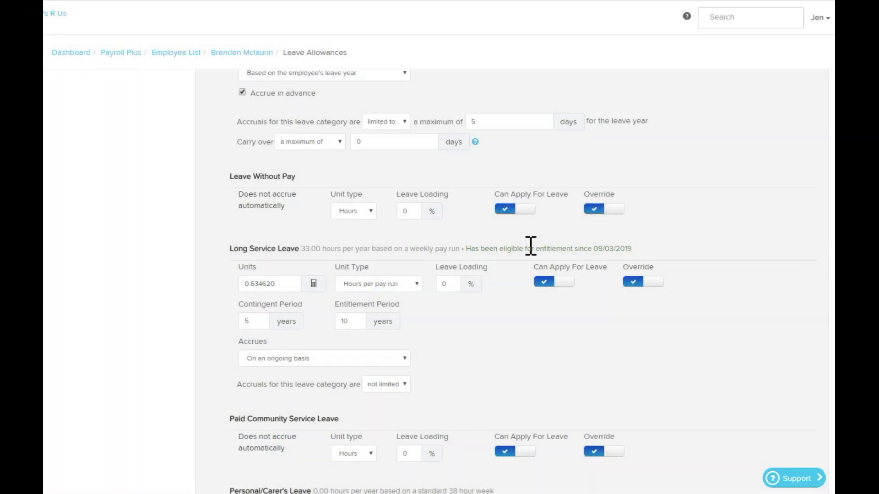
Step: Save the employee's changed leave allowances and review the saved leave settings
scroll(334, 318, down, 3)
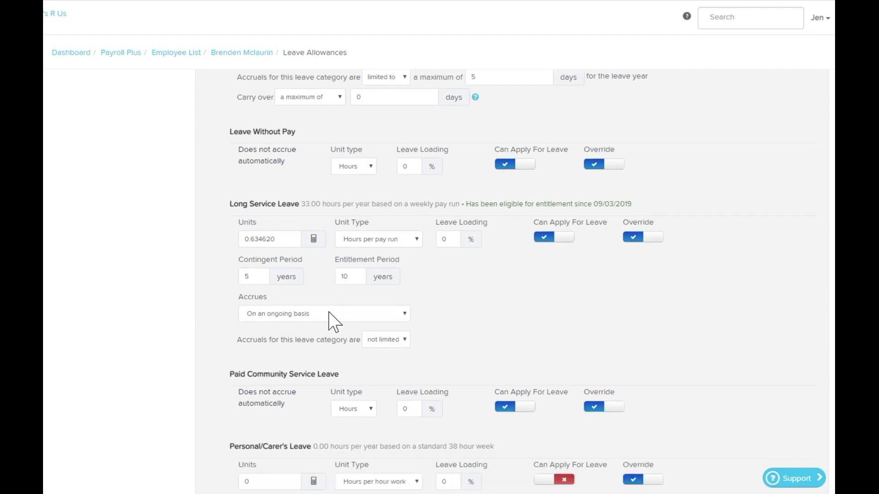
scroll(332, 318, down, 3)
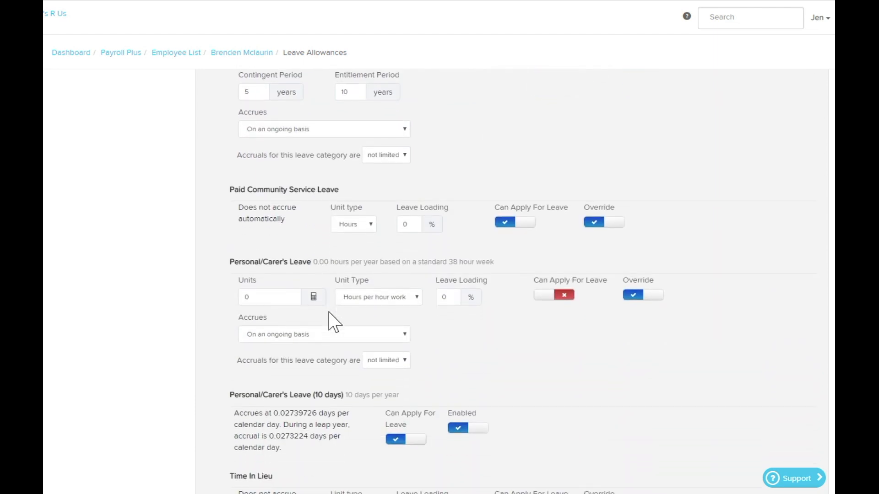
scroll(462, 364, down, 1)
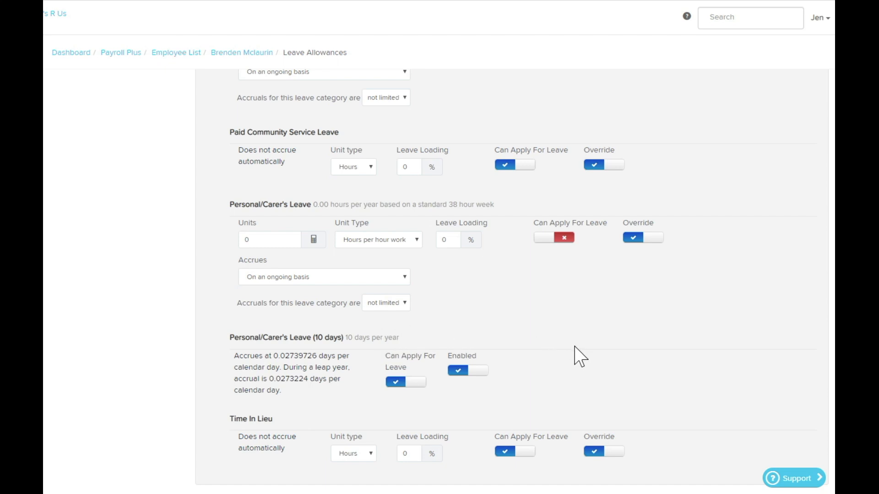
scroll(549, 364, down, 3)
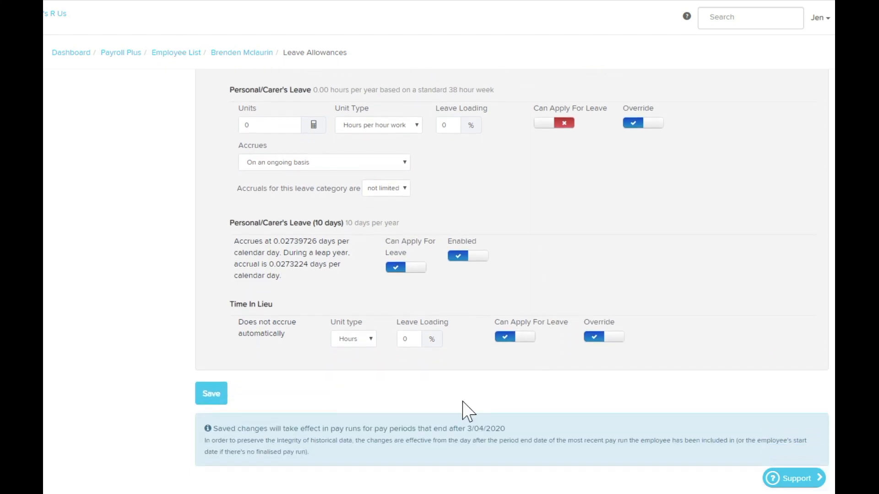
click(211, 397)
scroll(678, 330, up, 10)
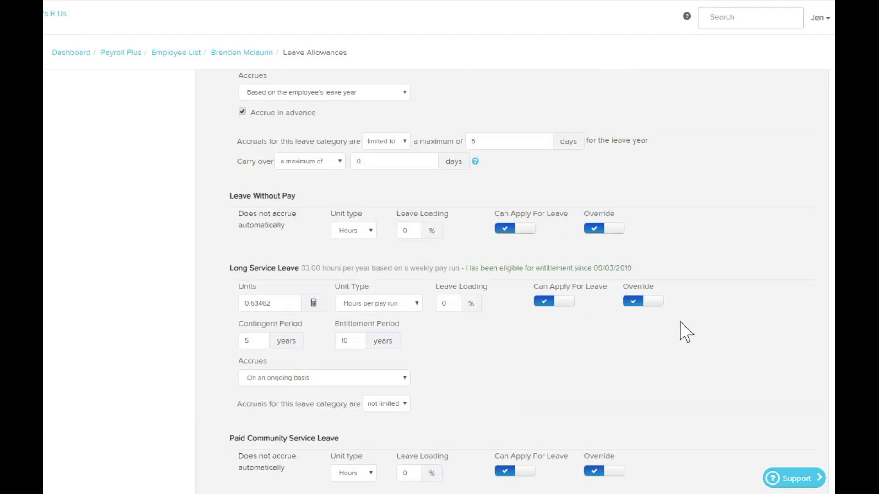
Step: In the employee's pay run defaults, turn off paying these earnings by default in a pay run and save the settings
scroll(621, 327, up, 10)
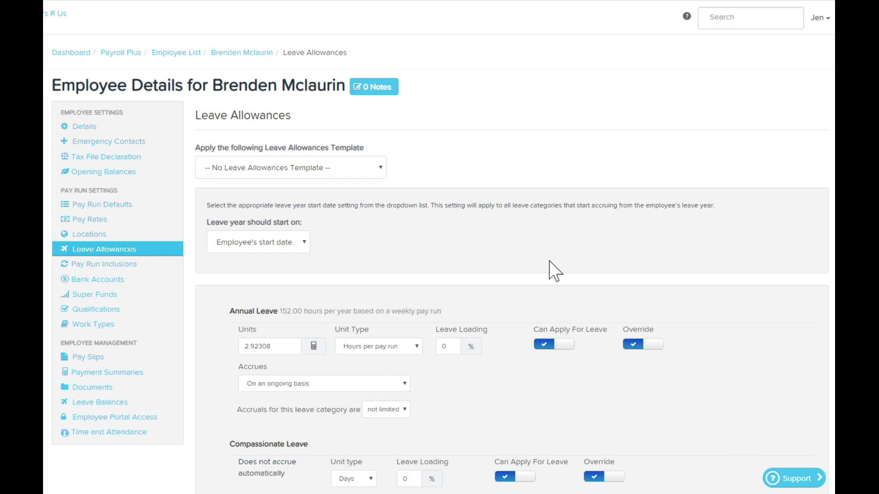
click(112, 207)
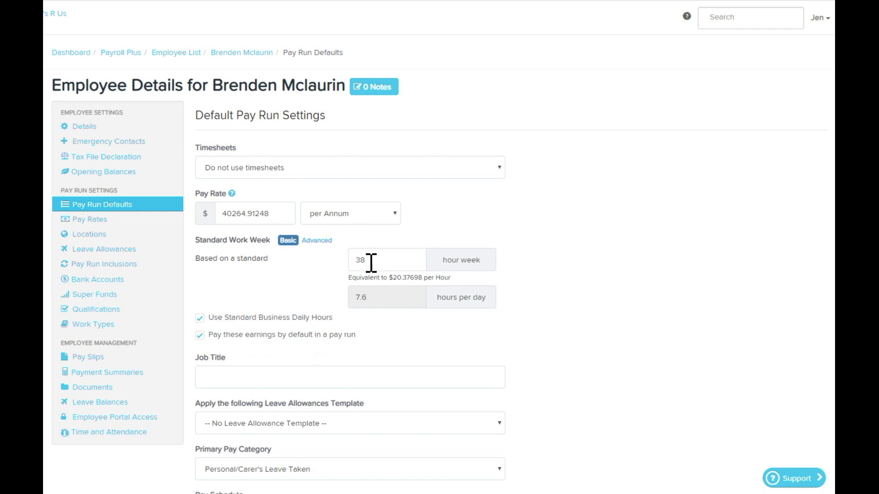
click(200, 338)
scroll(542, 345, down, 9)
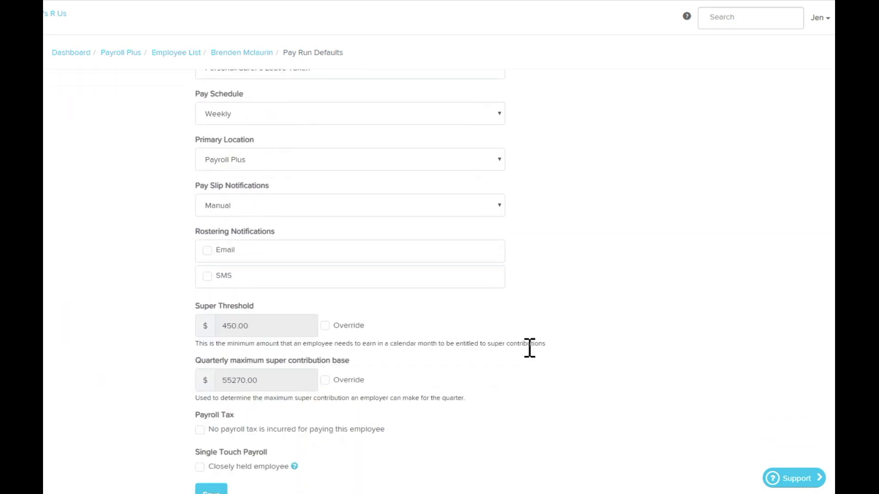
scroll(530, 348, down, 3)
click(209, 379)
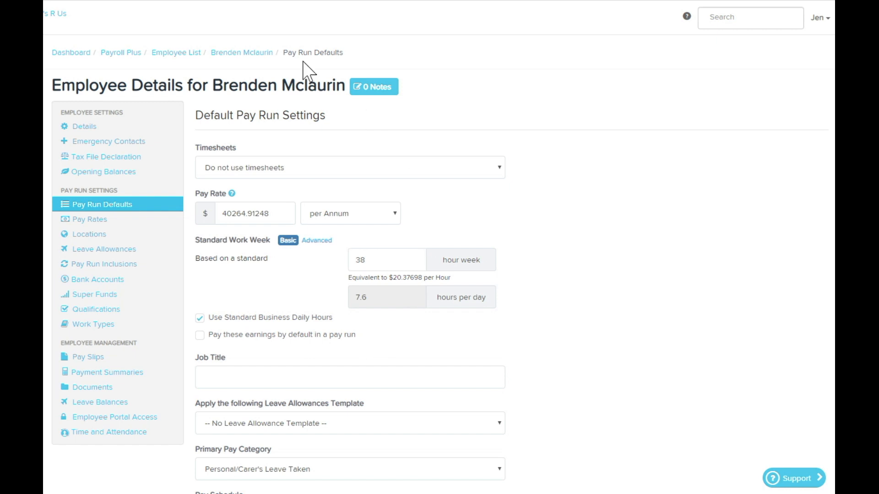
Step: Clone the "Permanent Leave - No Loading (10 PCL days)" leave allowance template and change the copy's name suffix to "Stand down"
click(116, 53)
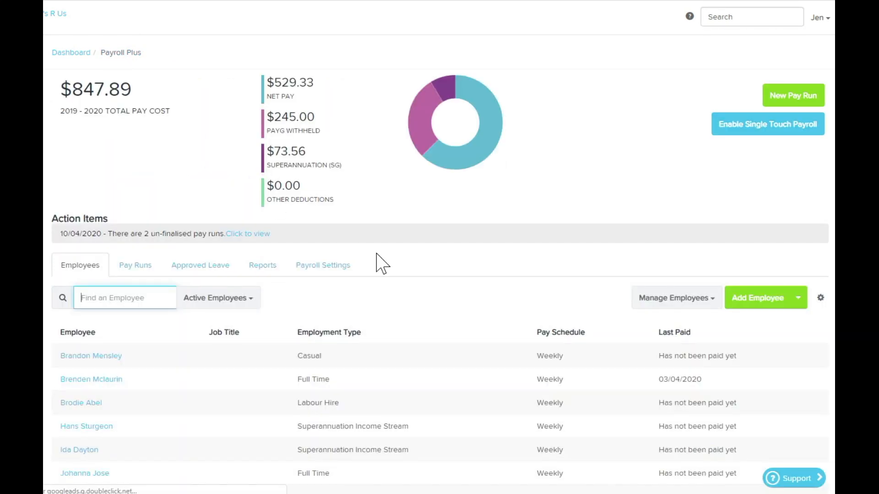
click(326, 268)
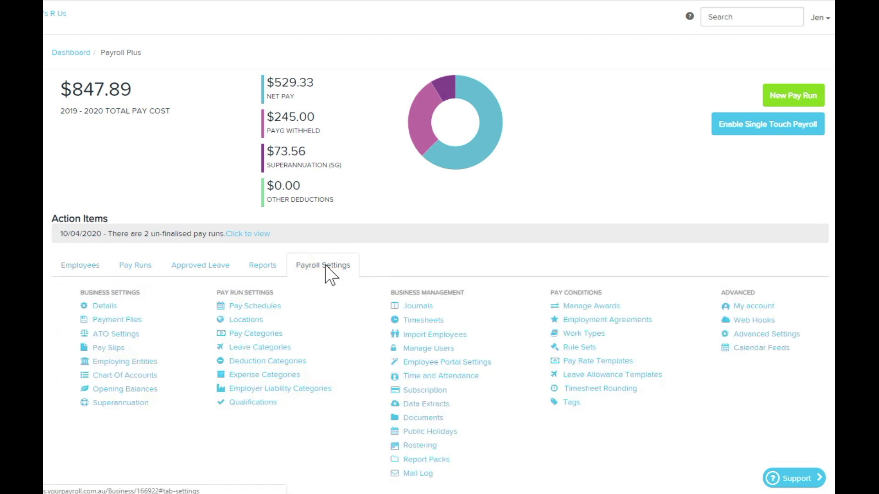
click(650, 378)
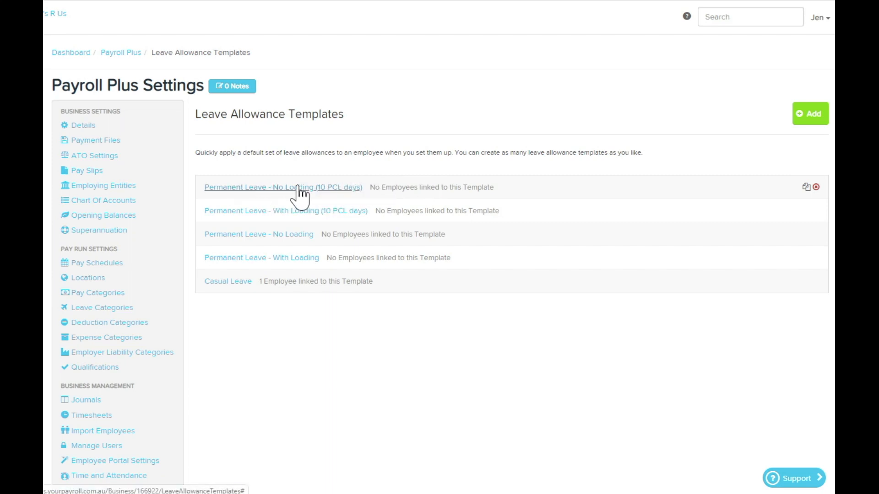
click(806, 188)
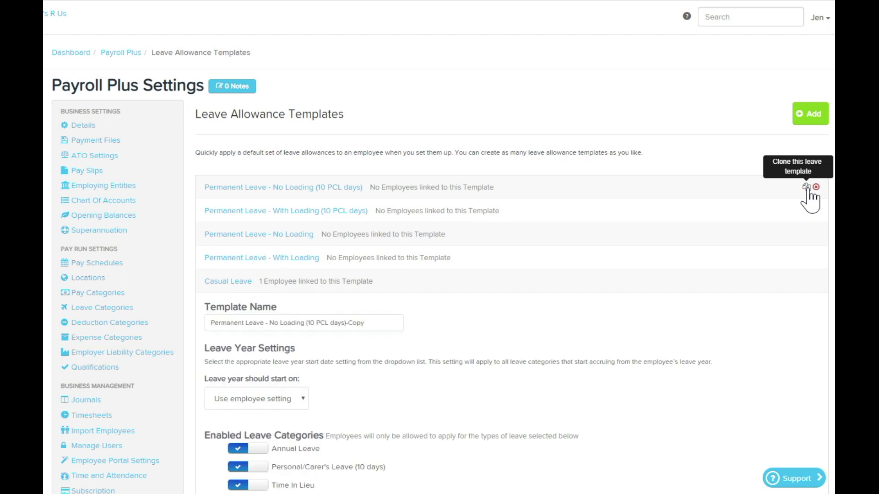
scroll(603, 274, down, 1)
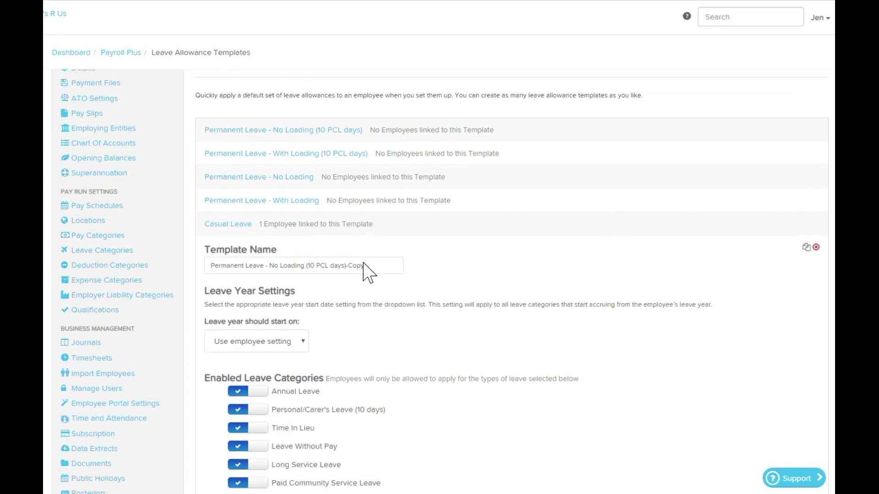
drag(350, 265, 376, 266)
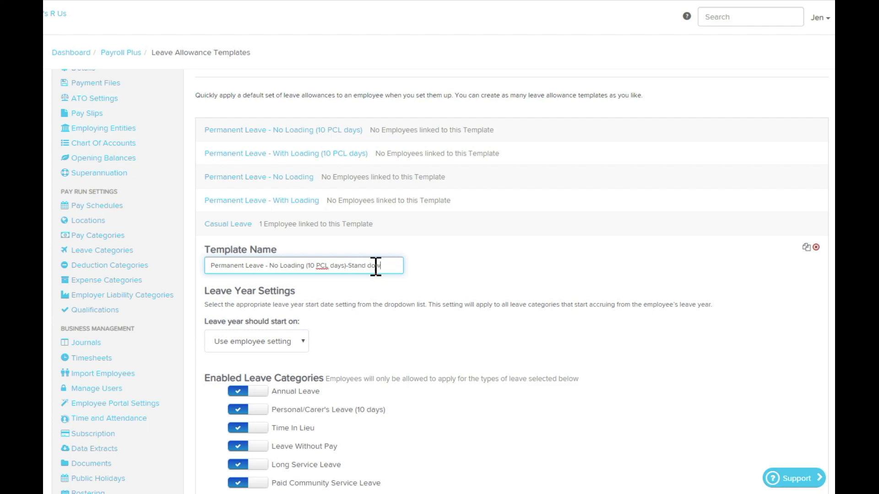
Step: Copy the hours accrued per weekly pay run from the cloned template's Annual Leave calculator
scroll(463, 291, down, 5)
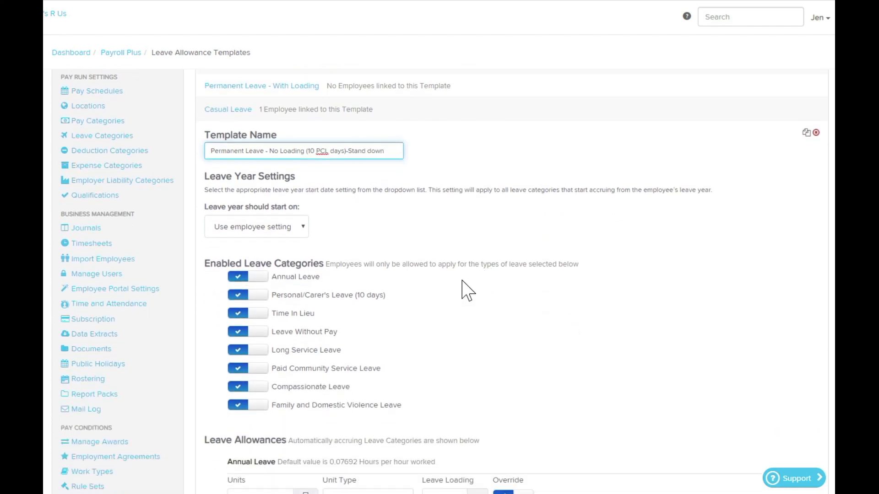
scroll(466, 265, down, 1)
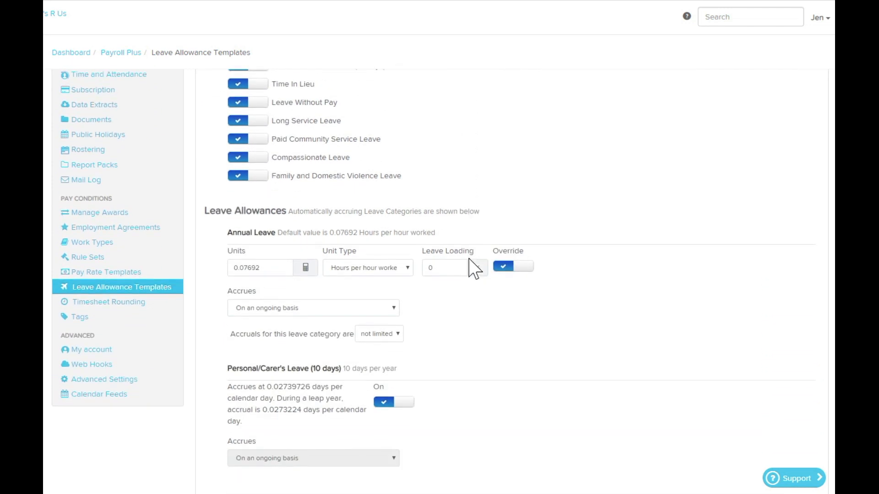
click(305, 268)
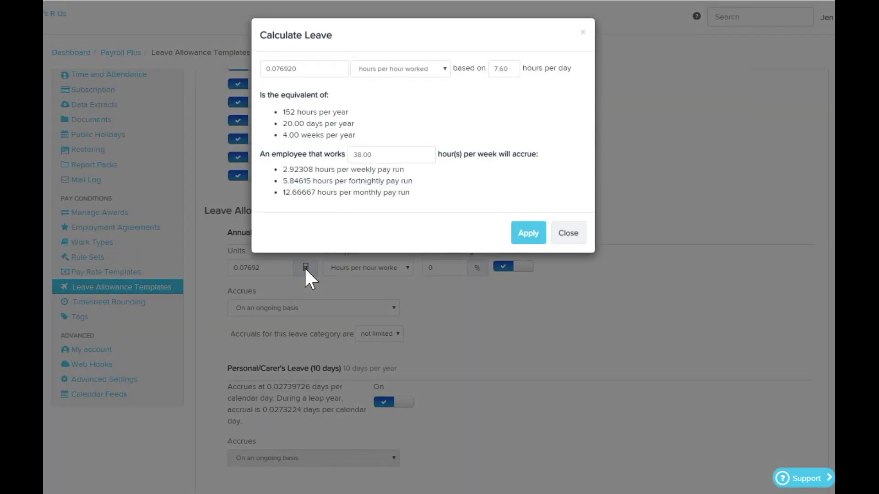
drag(313, 171, 289, 169)
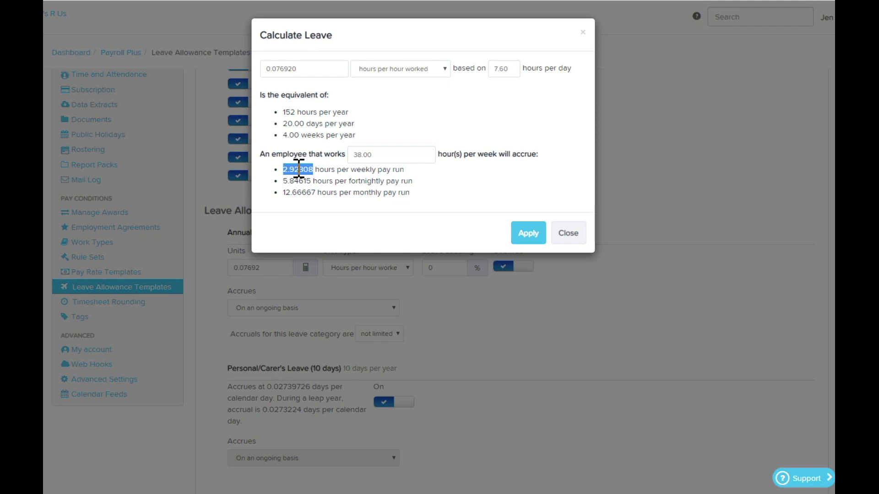
right_click(299, 169)
click(326, 177)
Step: Set the template's Annual Leave accrual to the copied 2.92308 hours per pay run and apply the calculation
drag(305, 69, 261, 66)
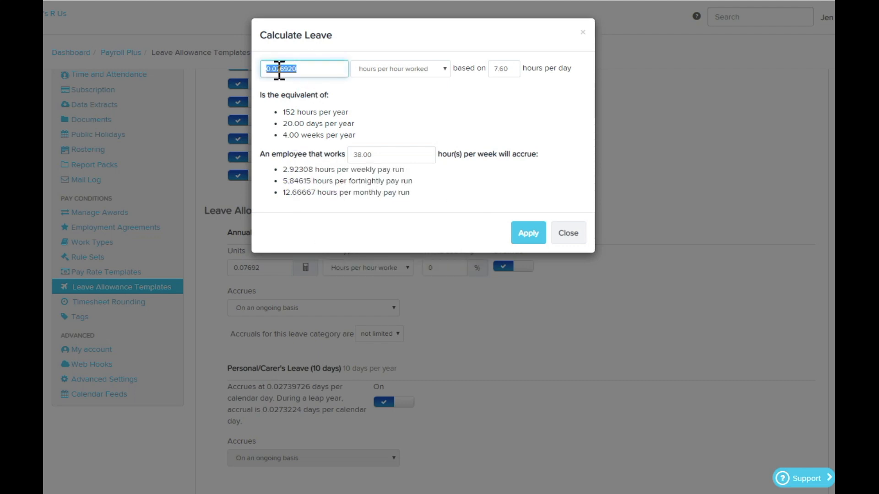
right_click(280, 68)
click(306, 124)
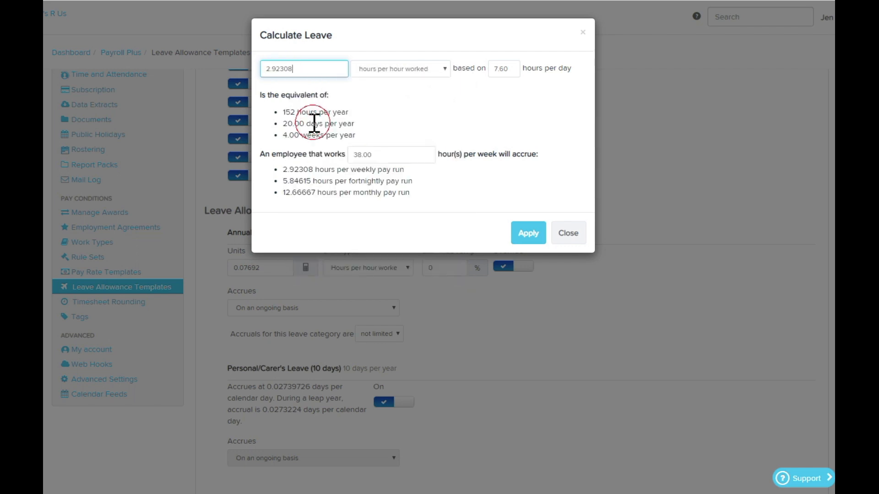
click(443, 69)
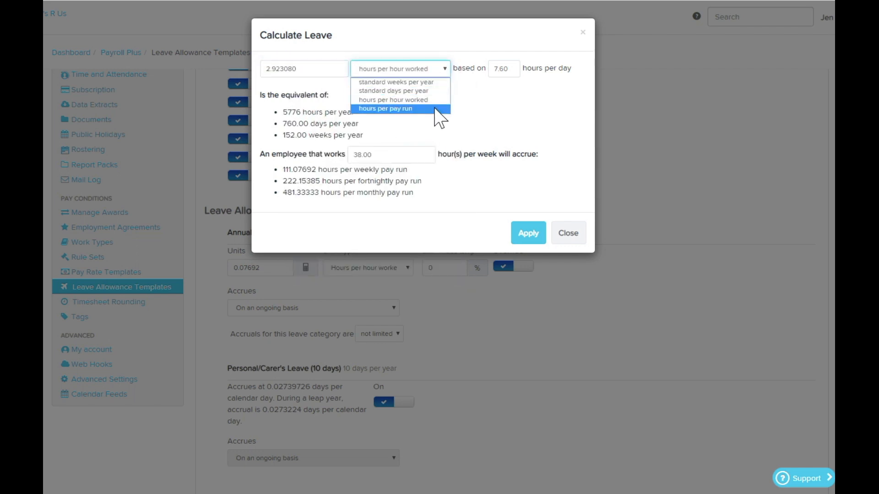
click(435, 111)
click(528, 245)
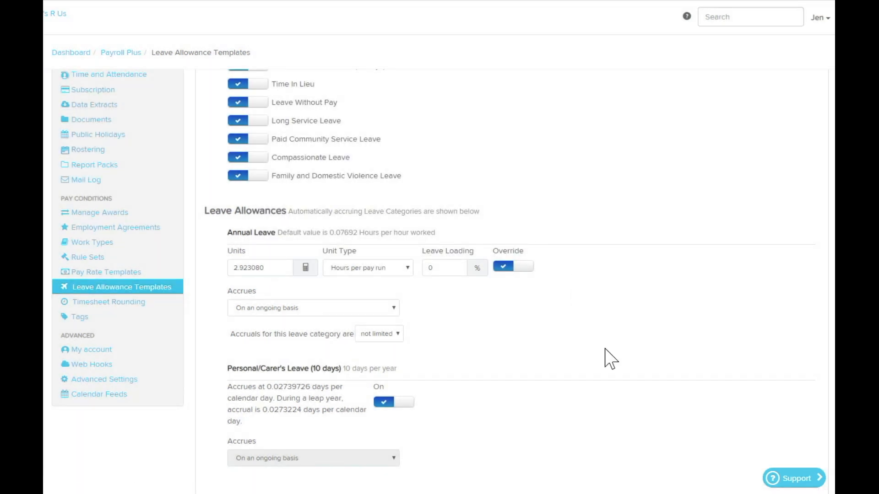
Step: Copy the hours accrued per weekly pay run from the template's Long Service Leave calculator
scroll(610, 359, down, 7)
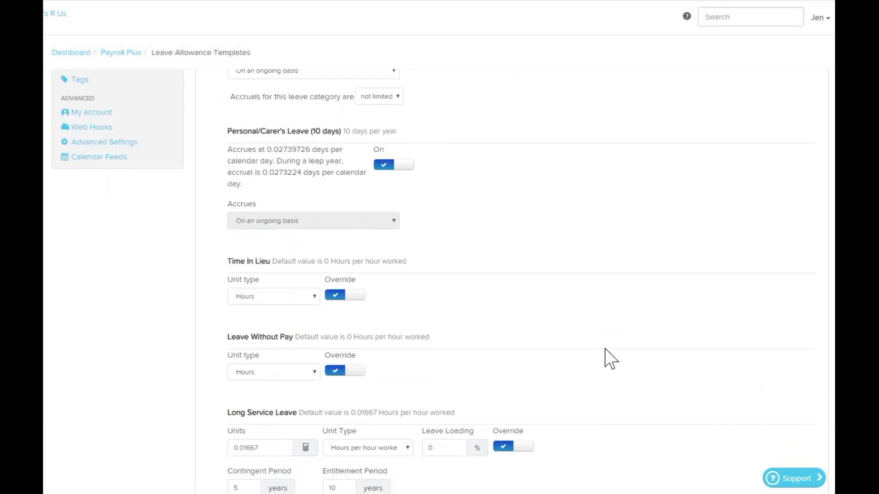
click(305, 341)
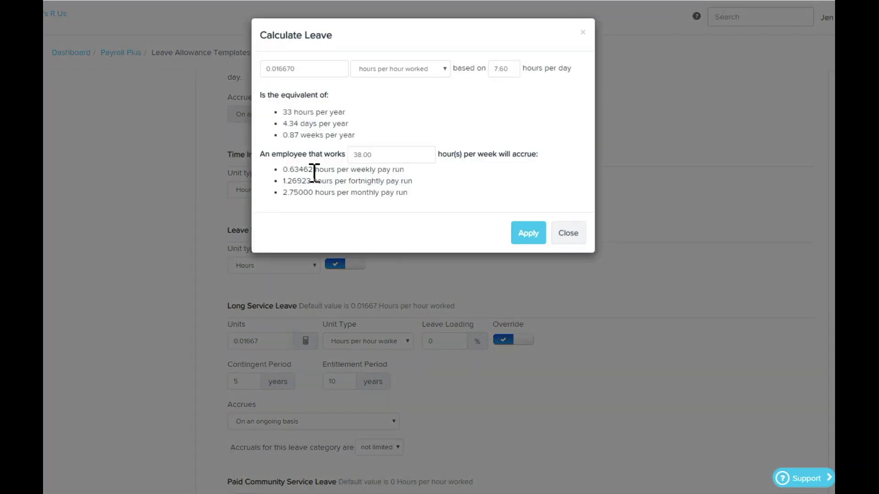
drag(316, 169, 287, 170)
right_click(300, 171)
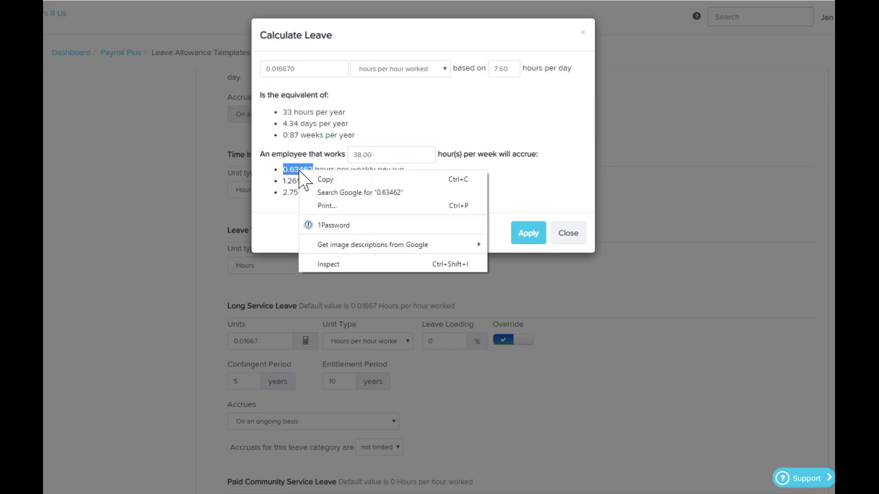
click(333, 181)
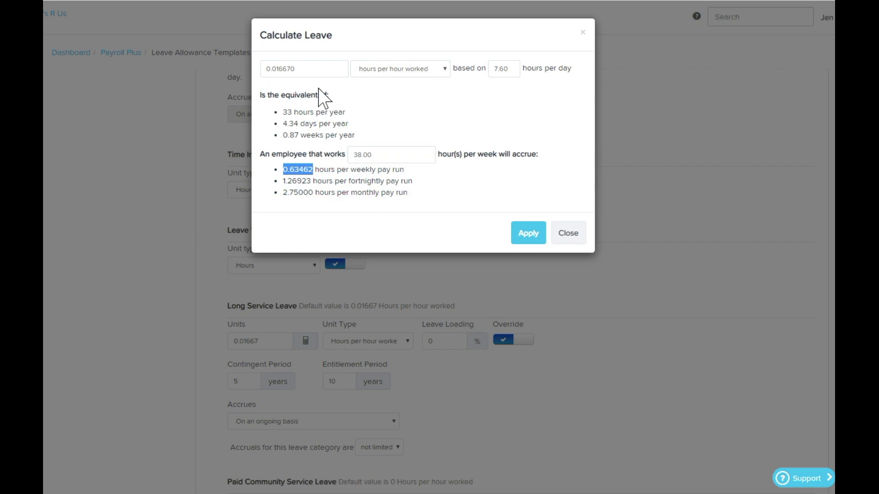
Step: Set the template's Long Service Leave accrual to the copied 0.63462 hours per pay run and apply the calculation
drag(310, 68, 261, 68)
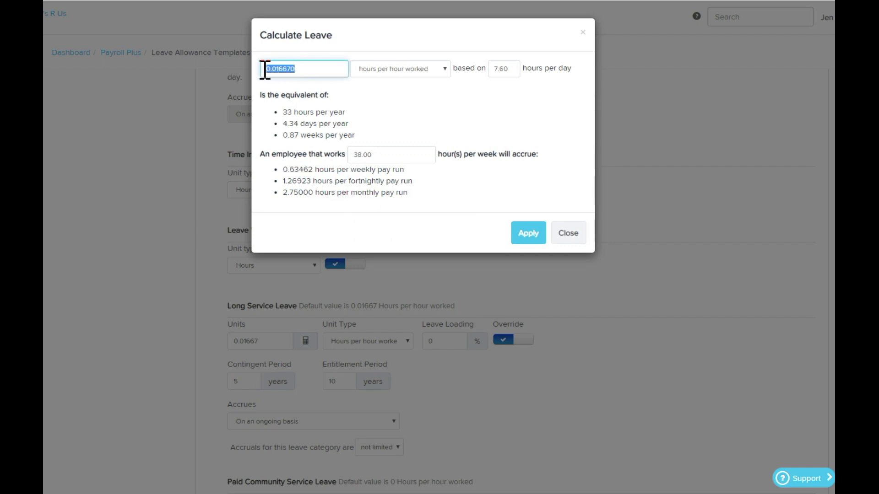
right_click(288, 73)
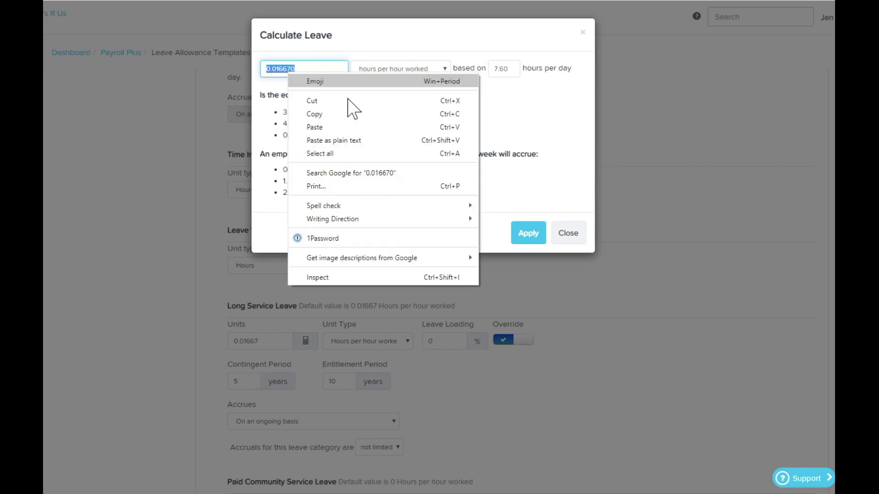
click(329, 126)
click(445, 71)
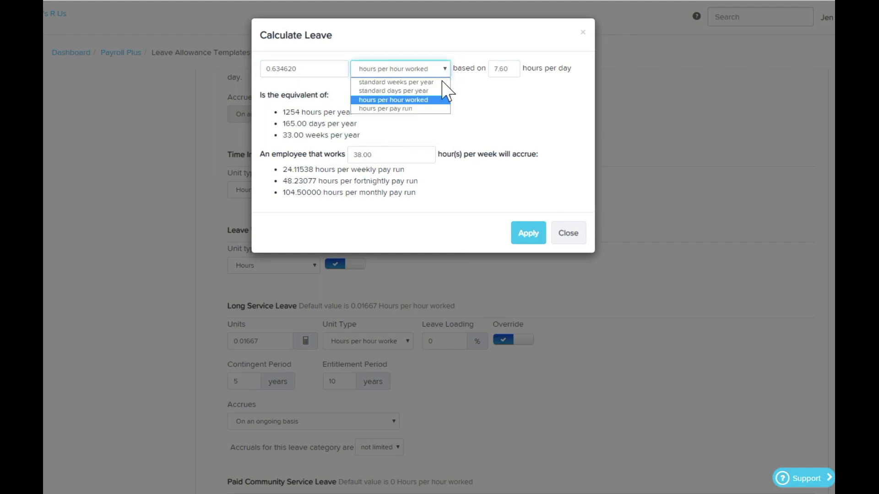
click(431, 110)
click(529, 241)
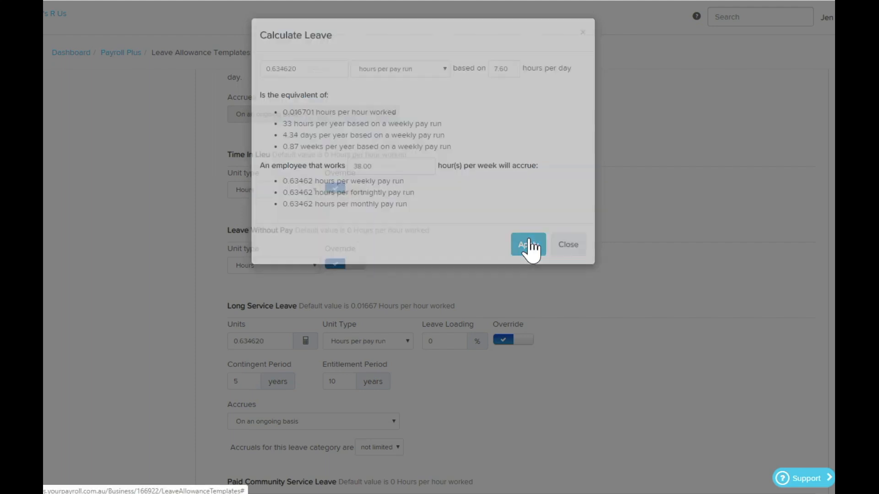
Step: Save the new Stand down leave allowance template
scroll(544, 246, down, 8)
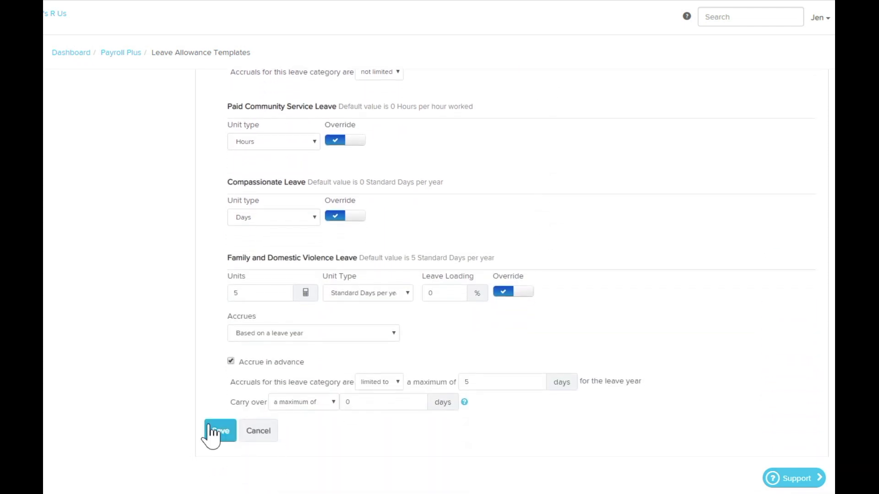
click(225, 434)
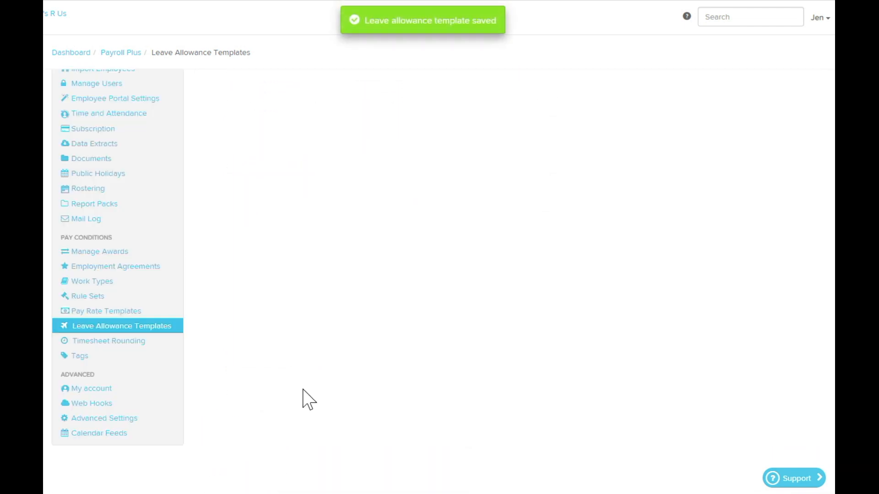
scroll(403, 330, up, 8)
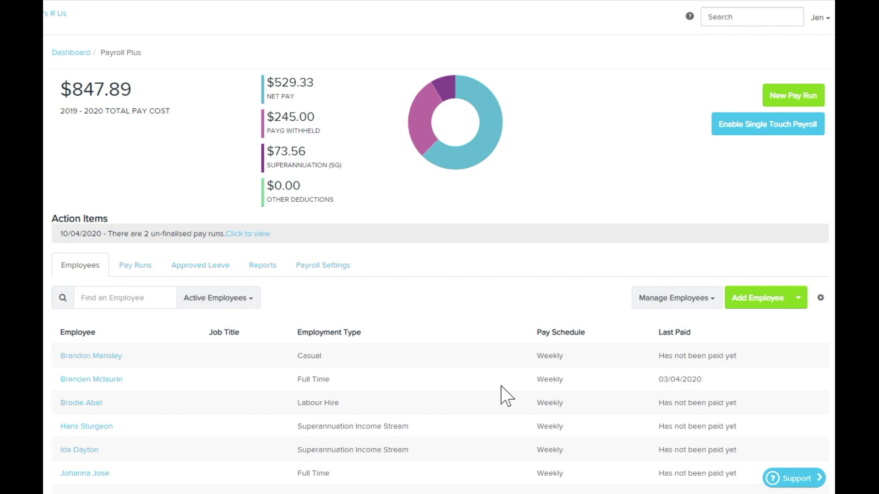
Step: Apply the "Permanent Leave - No Loading (10 PCL days)-Stand down" template in the pay run defaults of a not-yet-paid full-time employee and save
scroll(439, 391, down, 1)
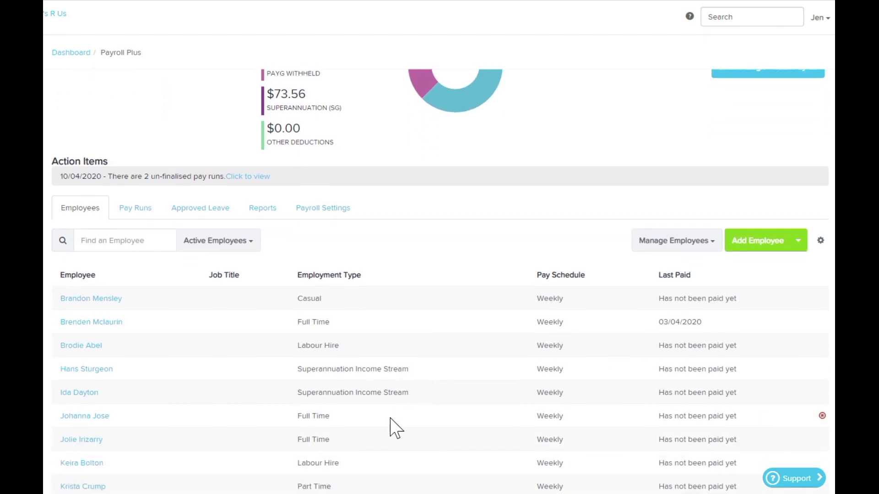
click(84, 417)
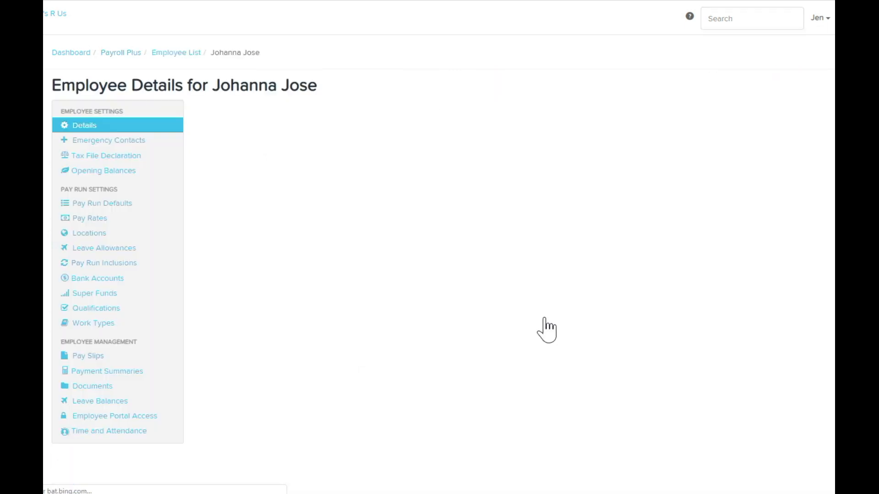
click(126, 211)
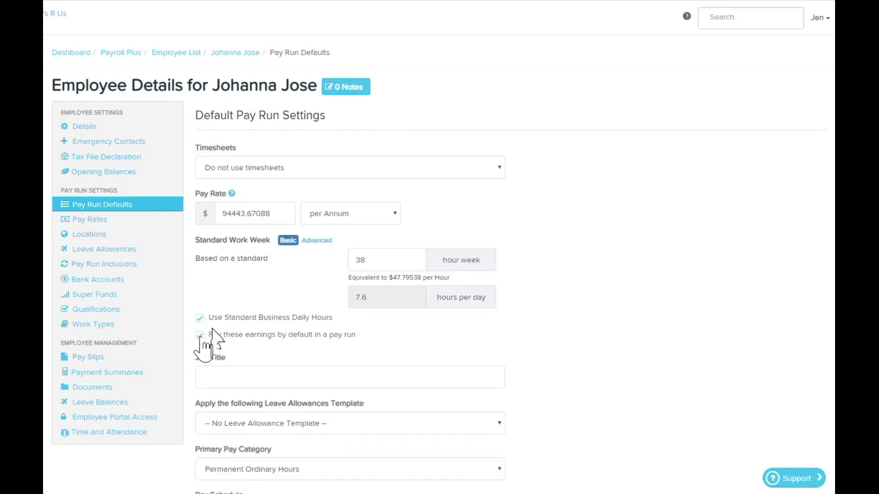
click(414, 427)
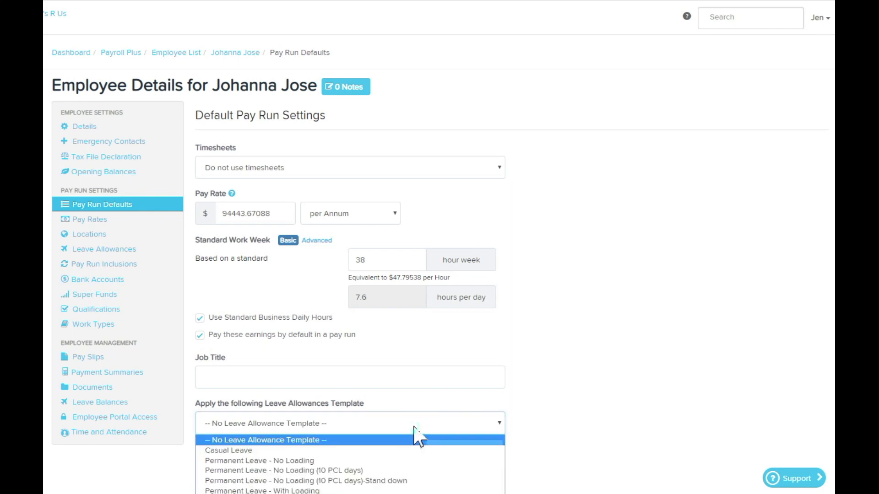
click(402, 481)
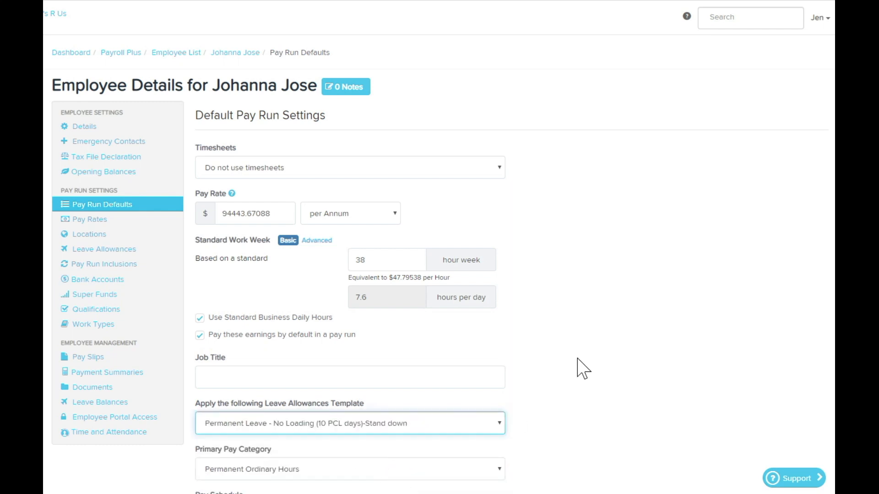
scroll(583, 367, down, 10)
click(209, 368)
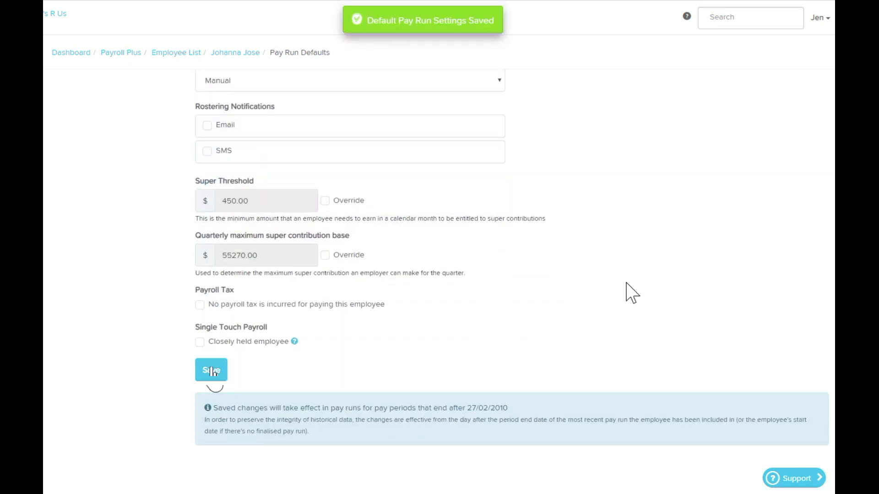
Step: Review the employee's leave allowances, and stop paying these earnings by default in a pay run in the pay run defaults, saving the change
scroll(627, 290, up, 10)
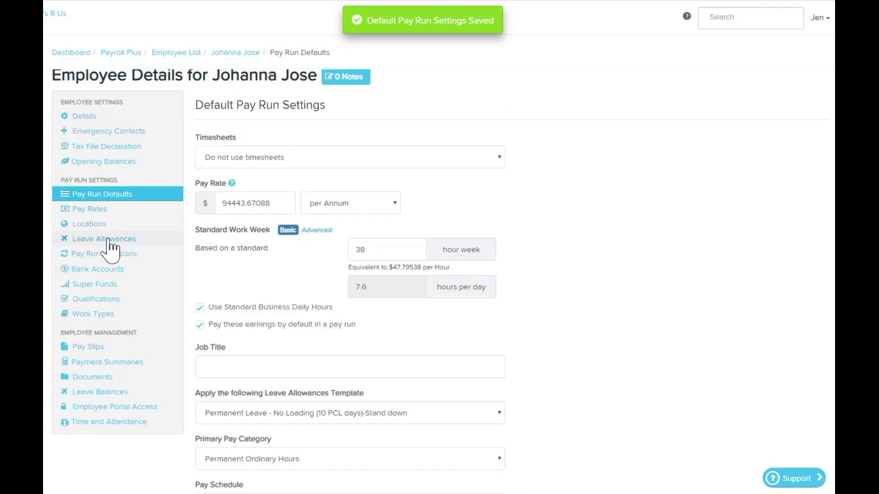
click(109, 250)
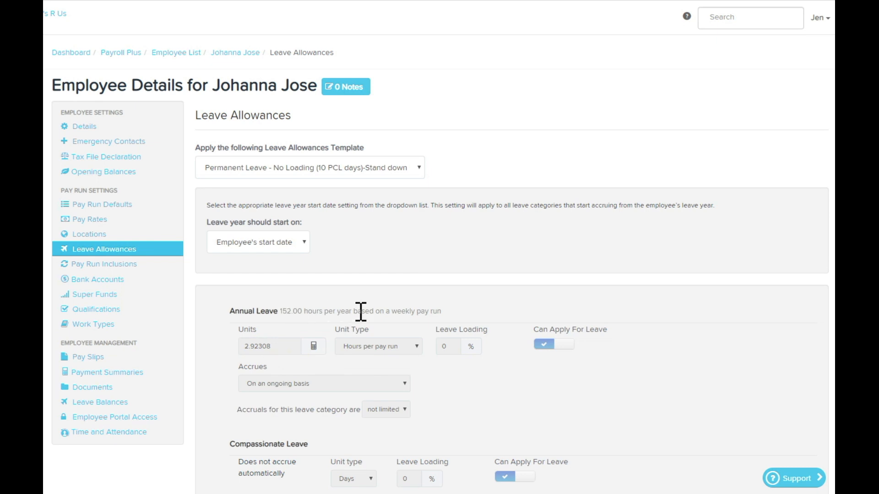
click(118, 205)
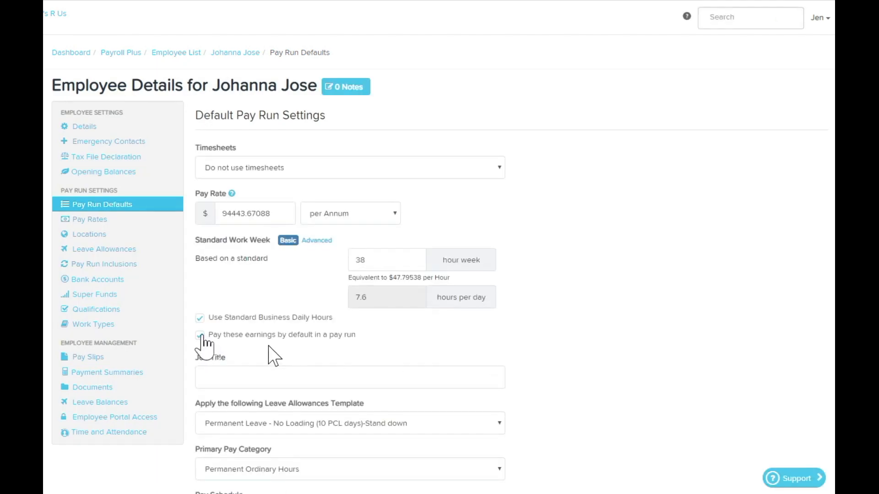
click(200, 336)
scroll(551, 320, down, 15)
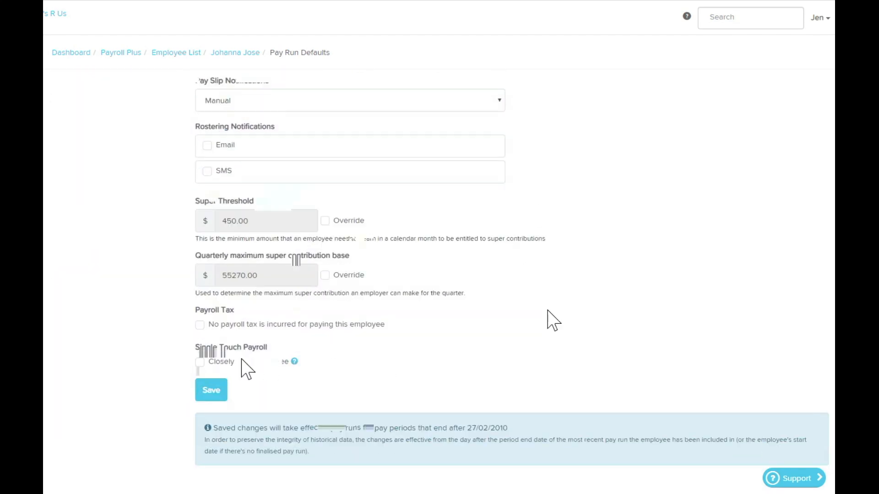
click(215, 371)
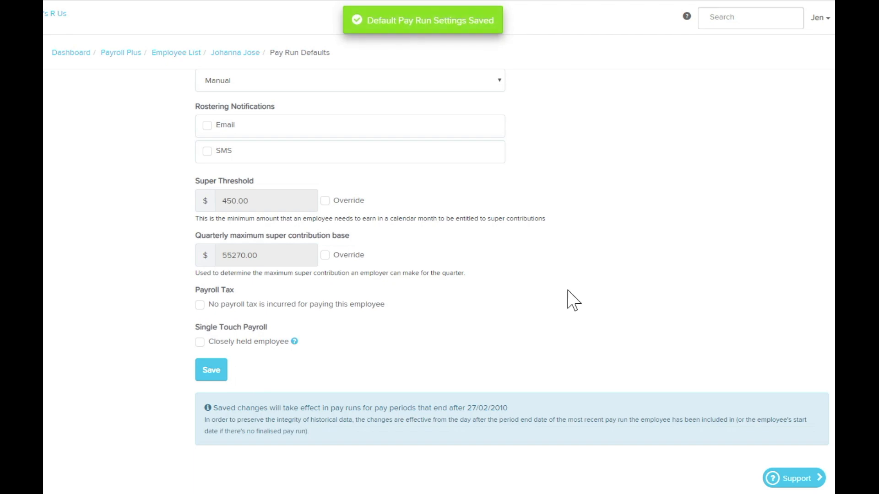
scroll(569, 300, up, 15)
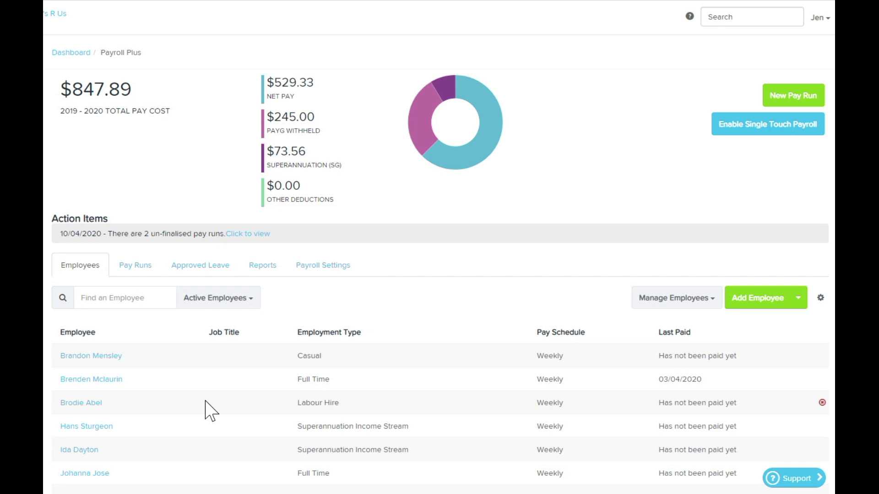
Step: Save the pay run defaults of the next full-time employee in the list with earnings not paid by default in a pay run
scroll(380, 416, down, 1)
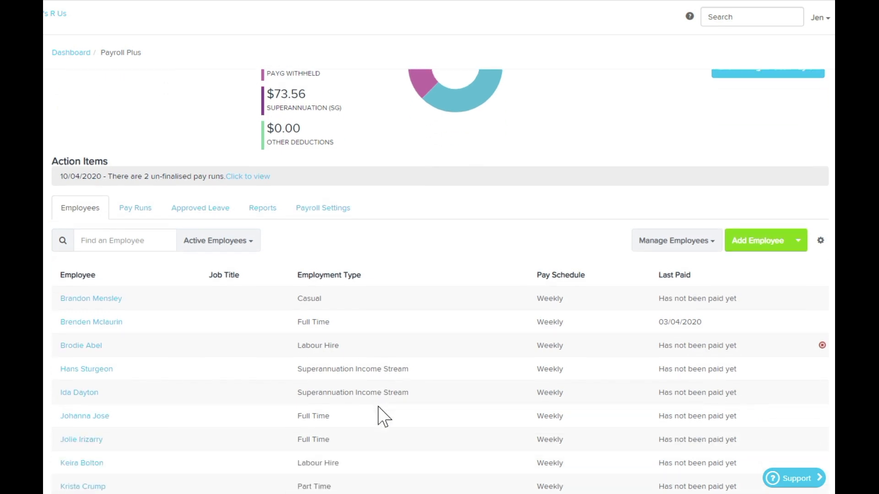
click(74, 440)
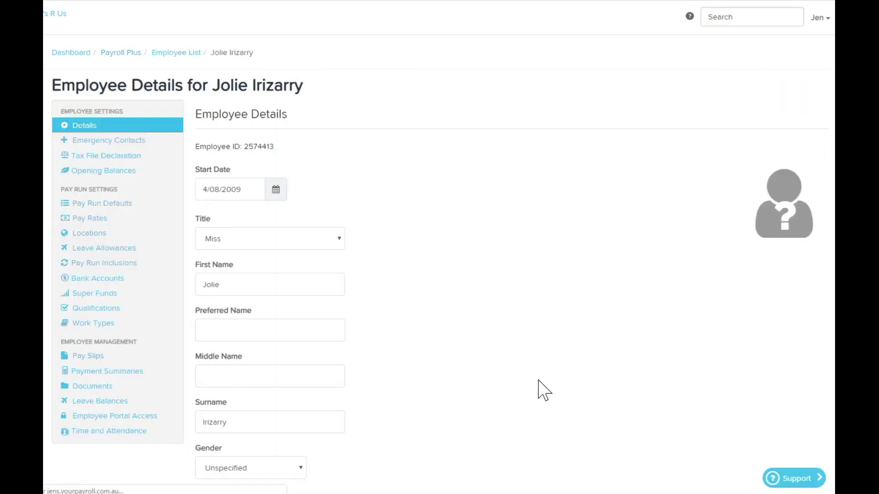
click(118, 207)
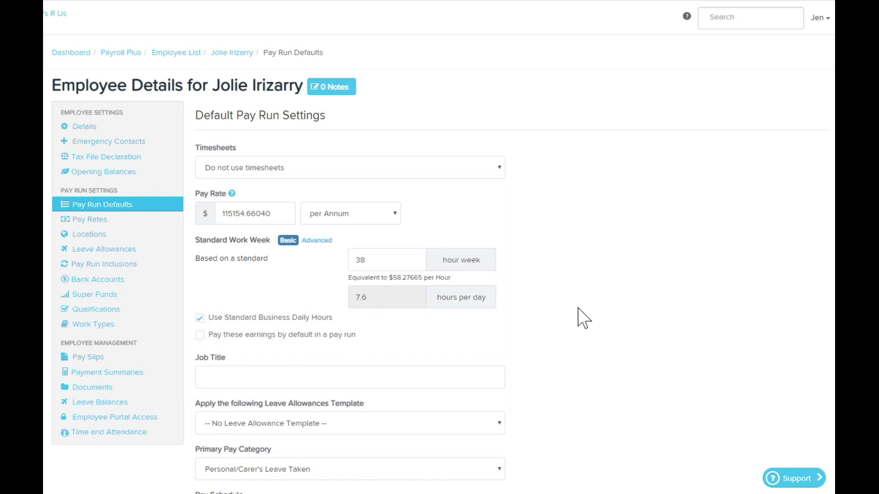
scroll(582, 318, down, 3)
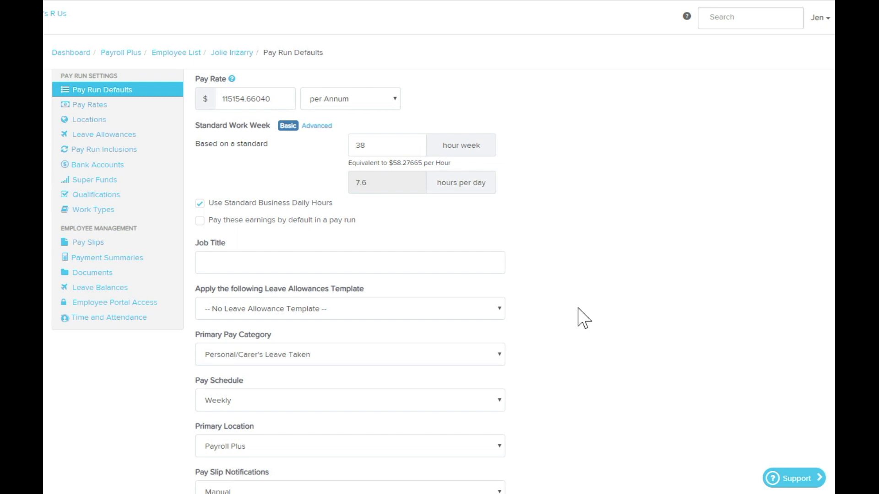
scroll(582, 318, down, 10)
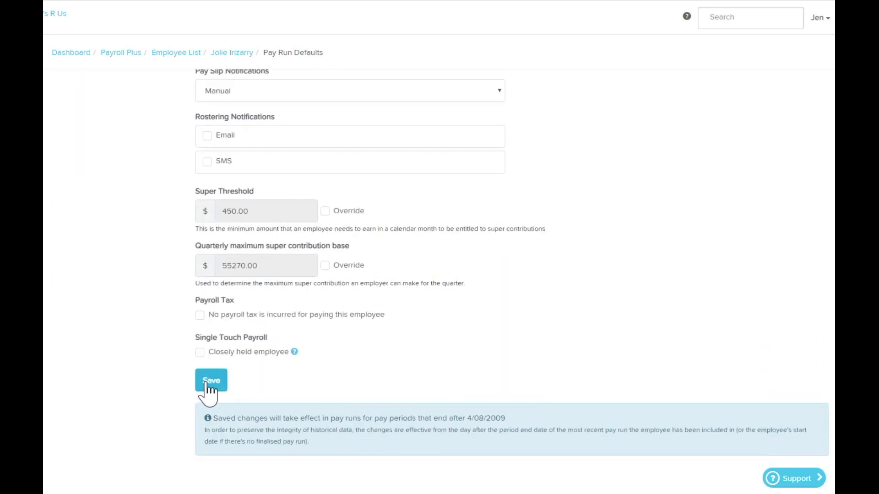
click(208, 382)
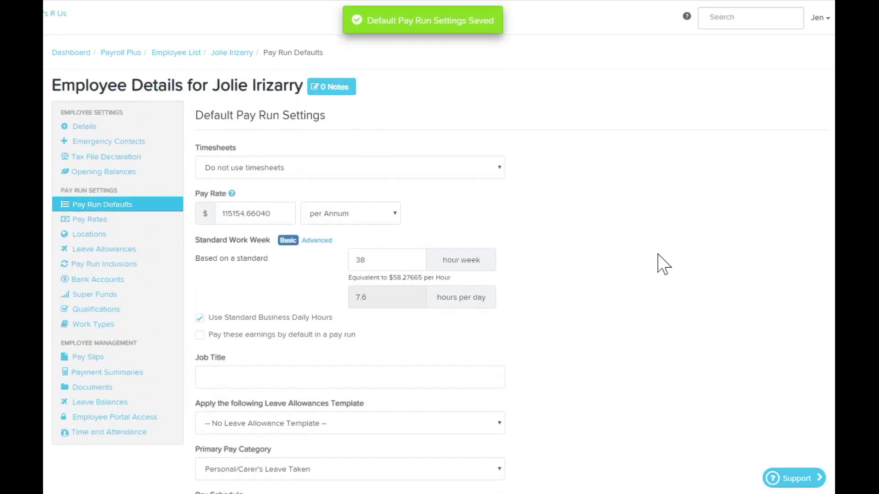
Step: In the employee's pay rates, set the Stand down category to 38 hours, show it in the pay run, and save
click(89, 220)
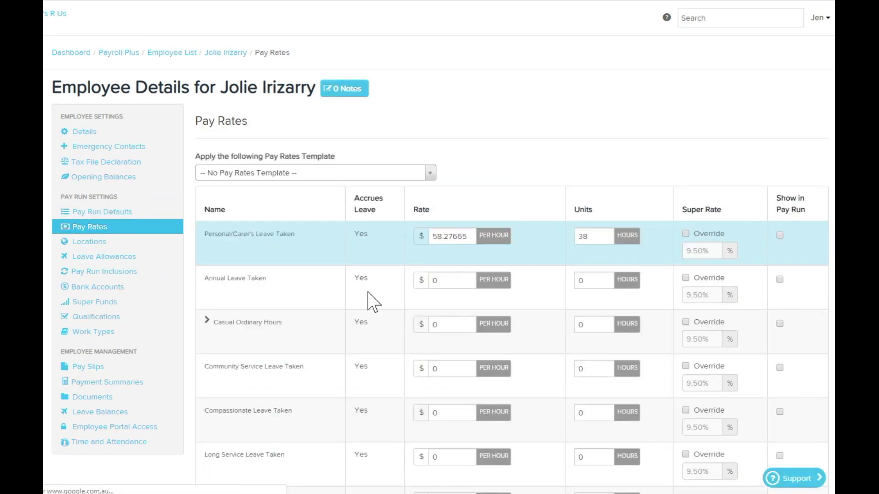
scroll(525, 309, down, 3)
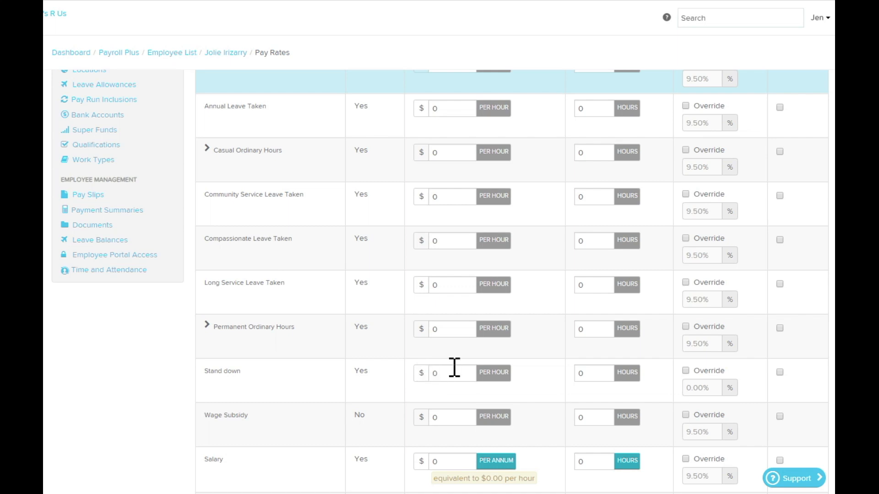
click(585, 371)
text(38)
click(779, 372)
click(780, 372)
scroll(798, 384, up, 3)
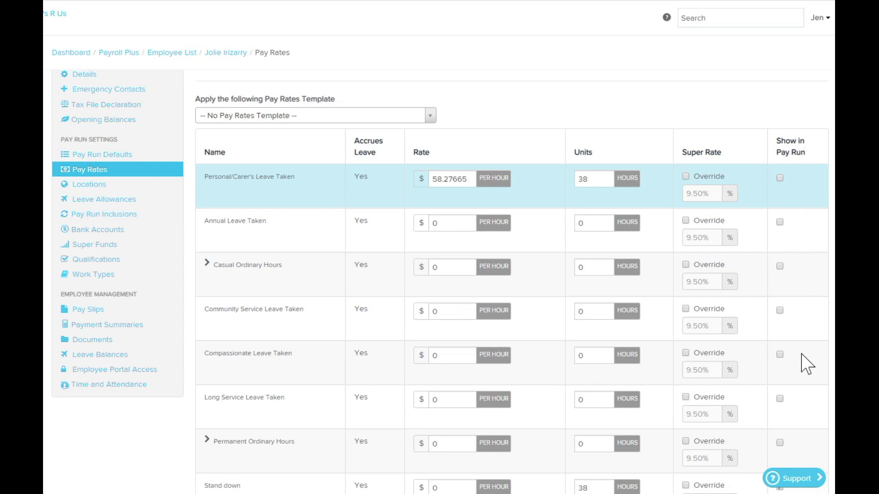
scroll(804, 364, down, 3)
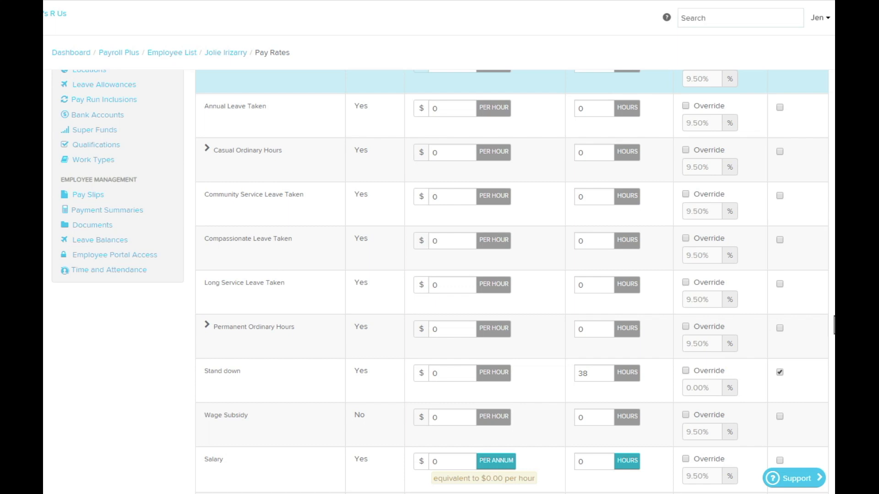
scroll(508, 275, down, 7)
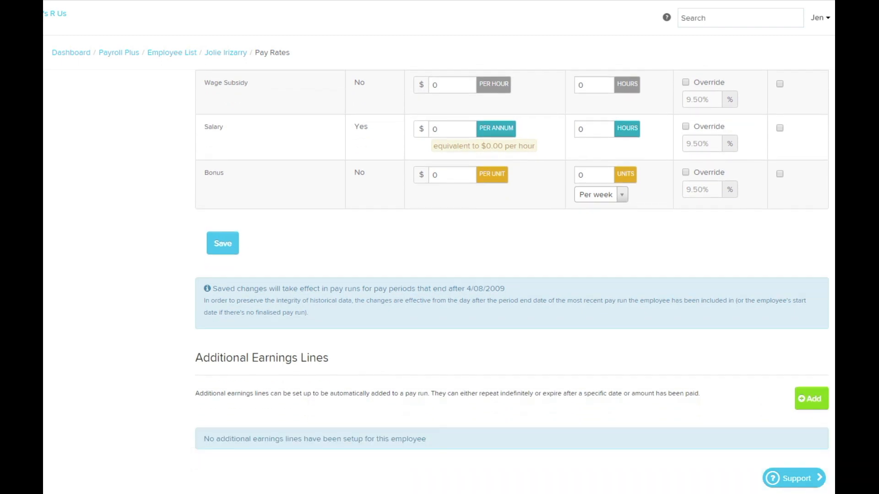
click(224, 244)
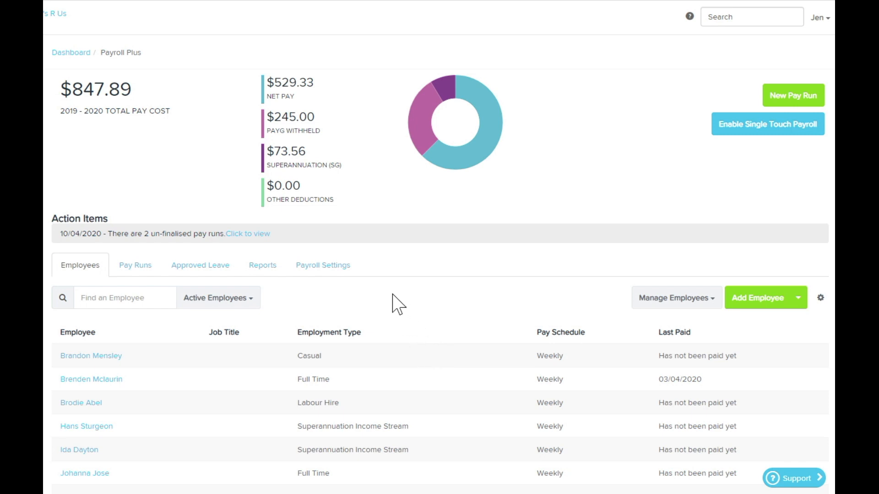
Step: Add a new work type named "Stand down" in the payroll settings
click(316, 274)
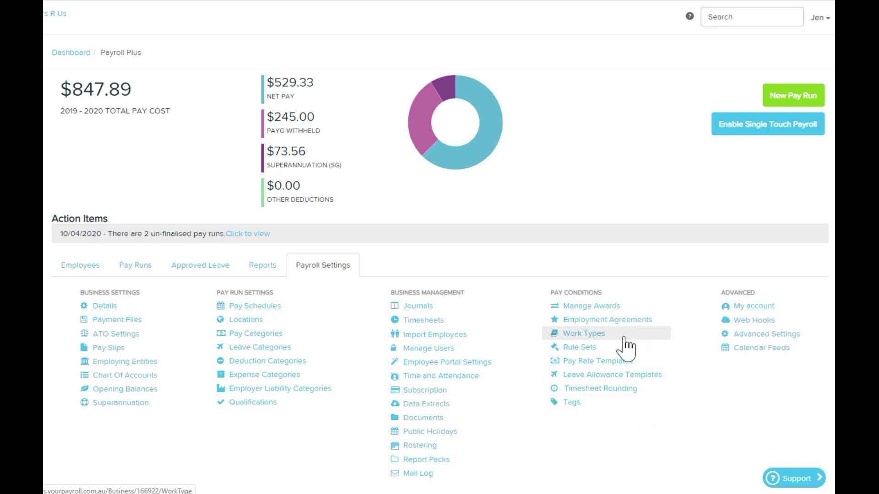
click(595, 337)
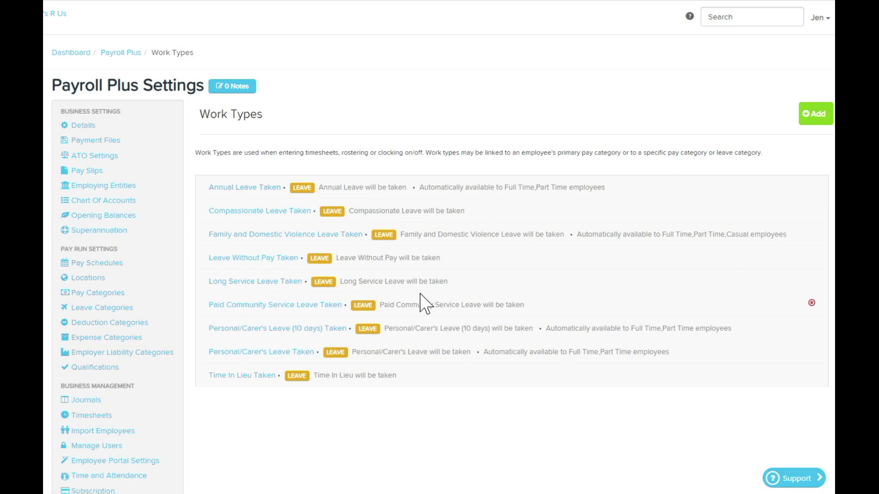
click(816, 114)
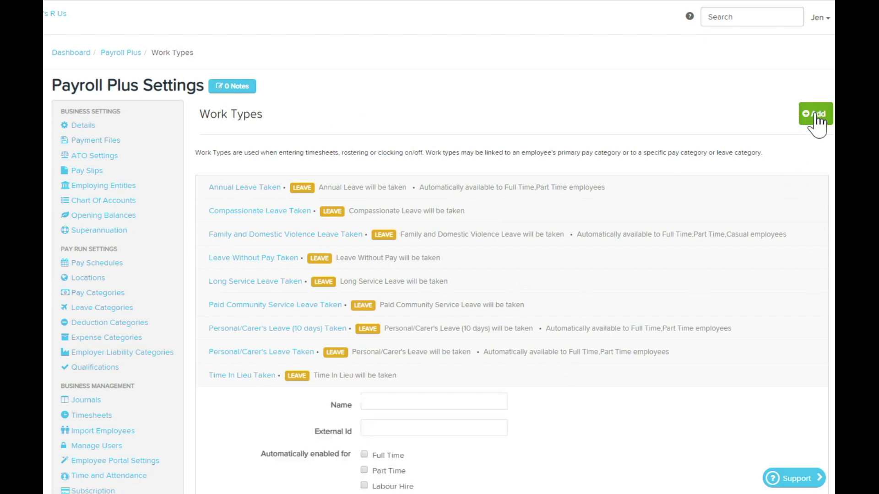
click(465, 399)
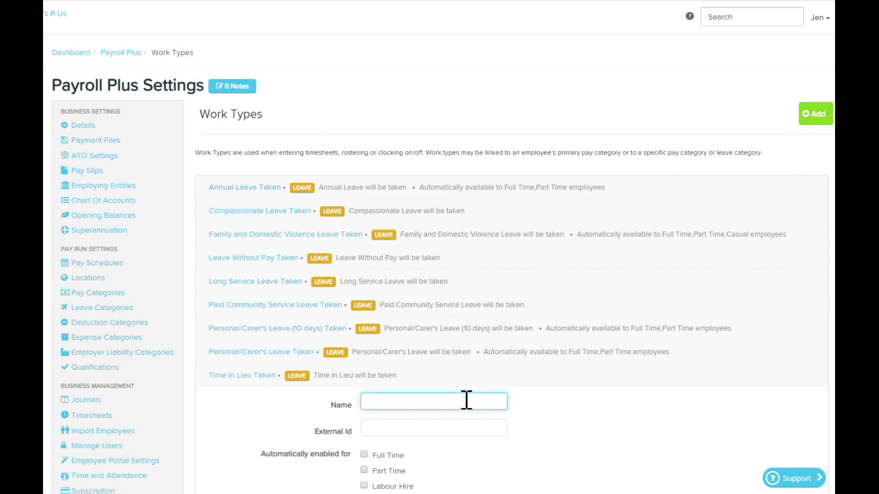
text(Stand down)
Step: Map the new work type to the Stand down pay category and save it
scroll(525, 389, down, 4)
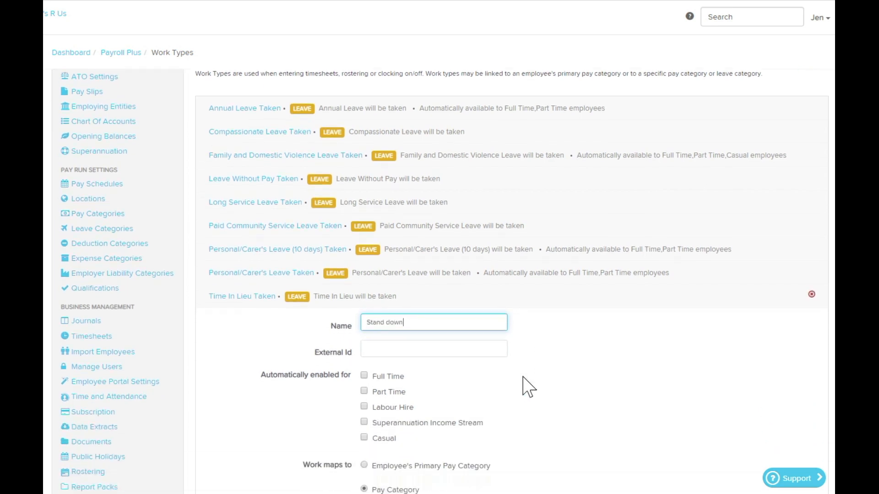
click(525, 411)
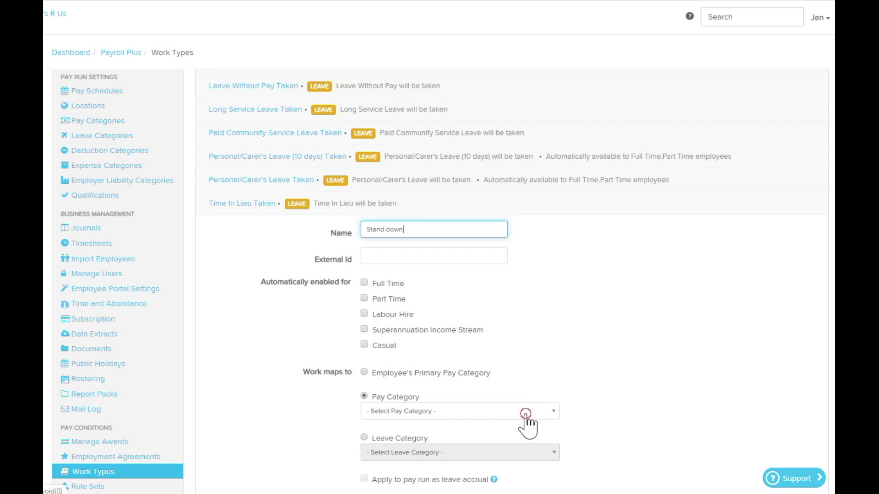
text(stand)
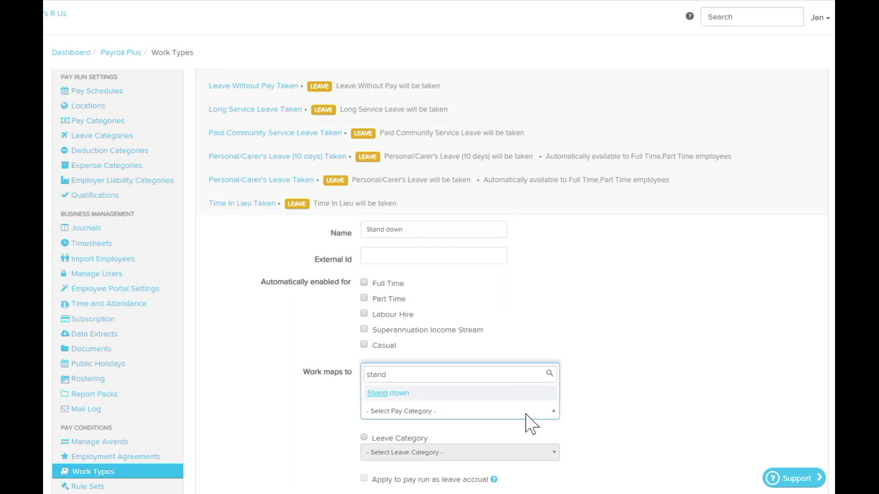
click(458, 393)
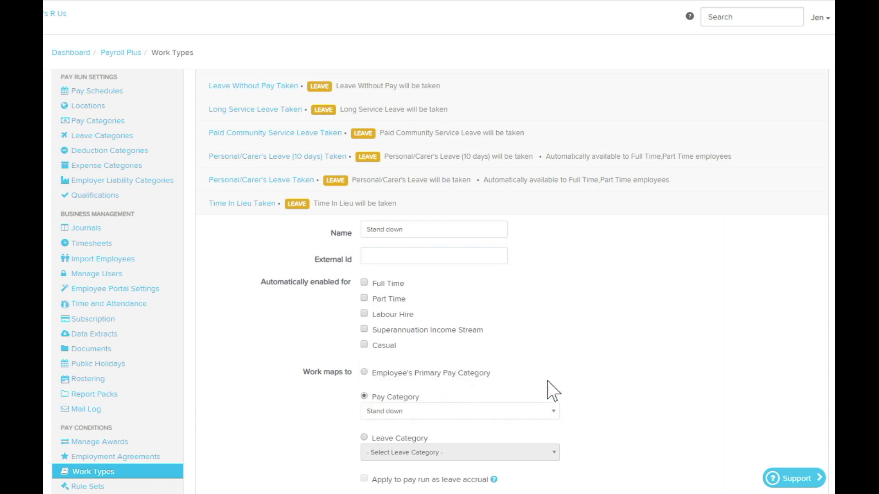
scroll(553, 392, down, 1)
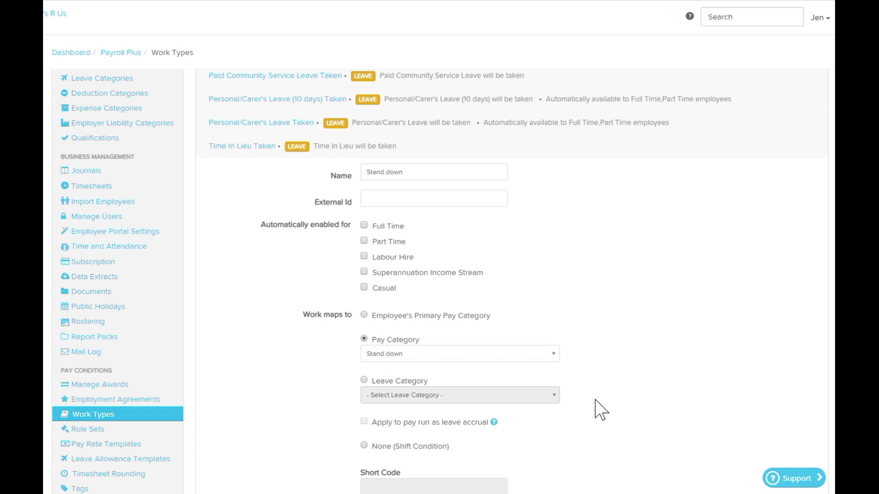
scroll(600, 410, down, 3)
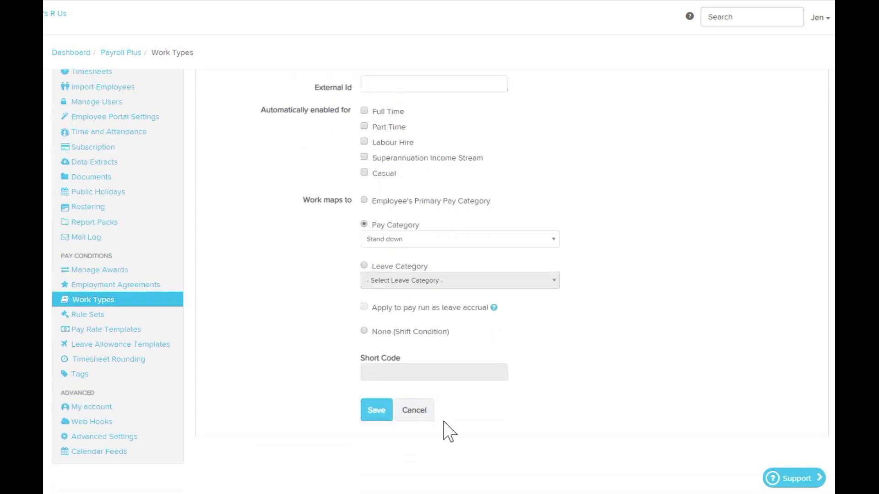
click(376, 412)
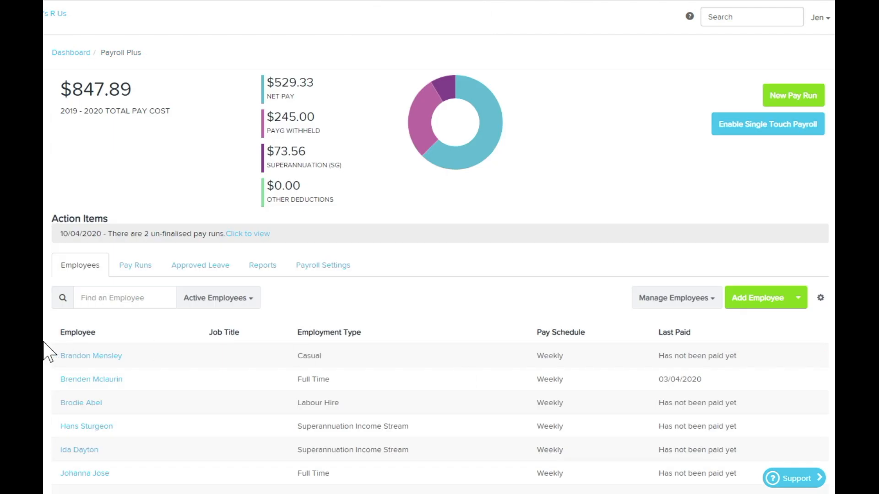
Step: Enable the Stand down work type for the casual employee's timesheets and save
click(102, 356)
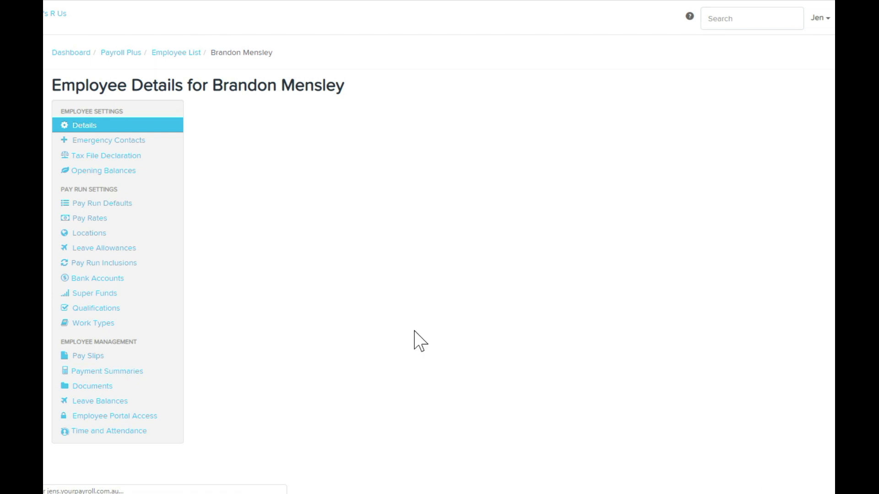
click(103, 323)
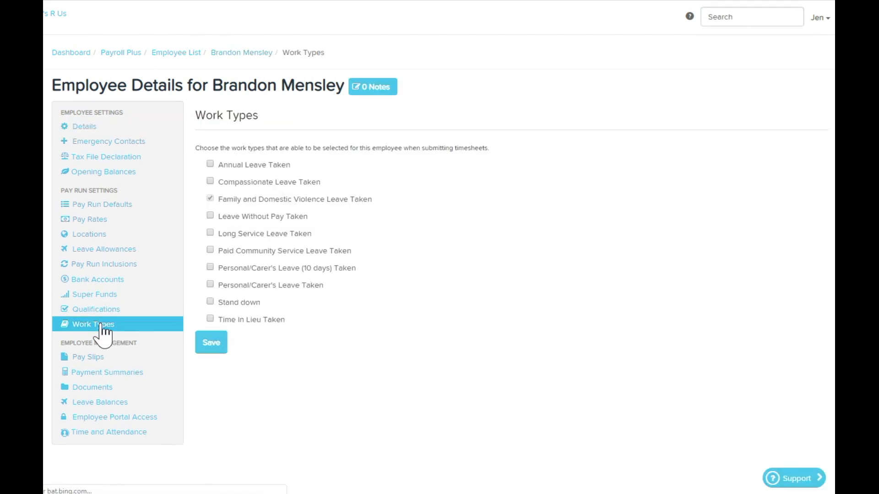
click(210, 301)
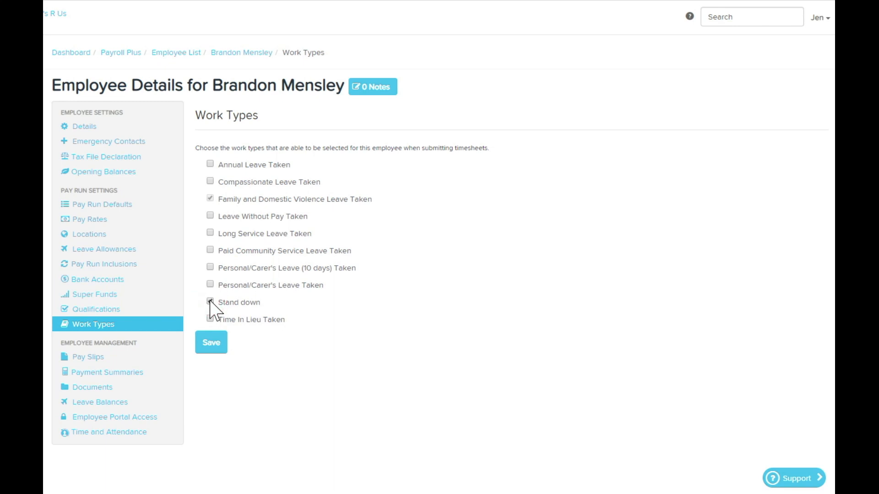
click(211, 346)
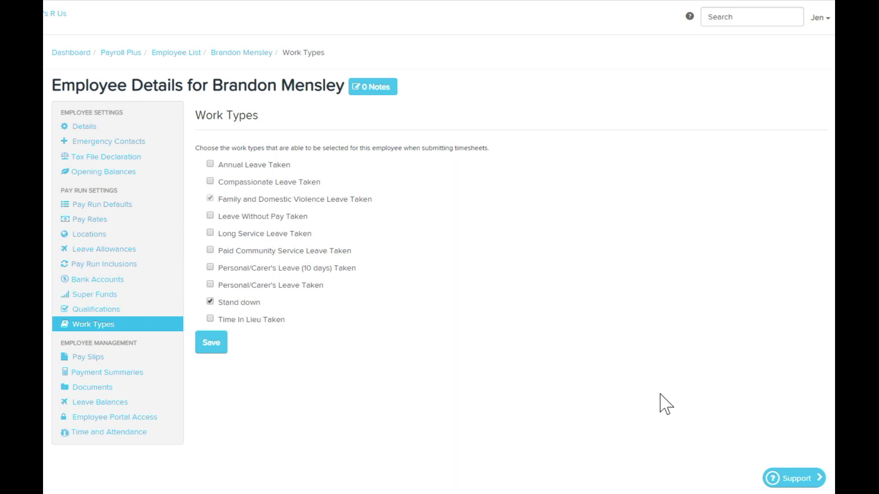
Step: Search the Payroll Support help centre for "stand down" and open the article "Managing the stand down of employees in the pay run"
click(689, 17)
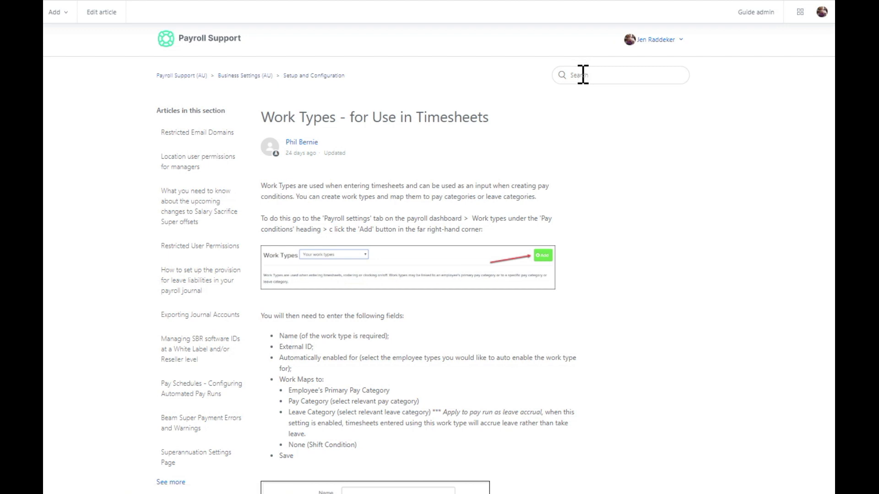
click(582, 74)
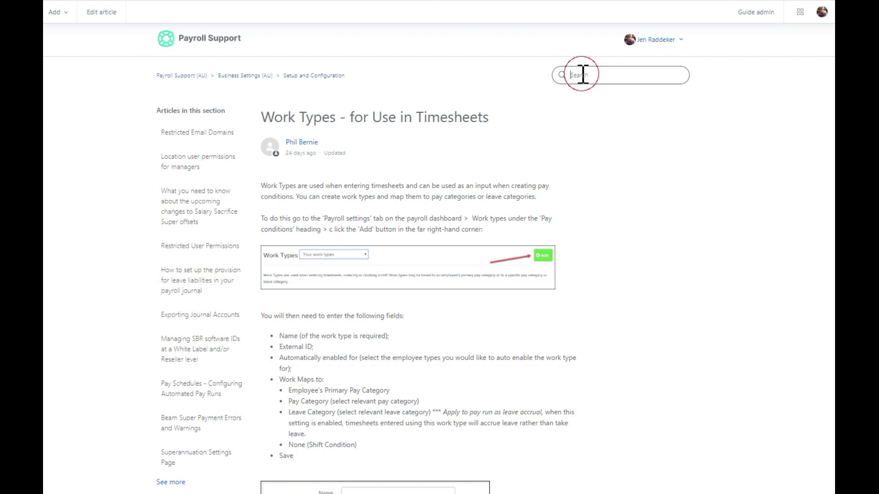
text(stand down)
key(Return)
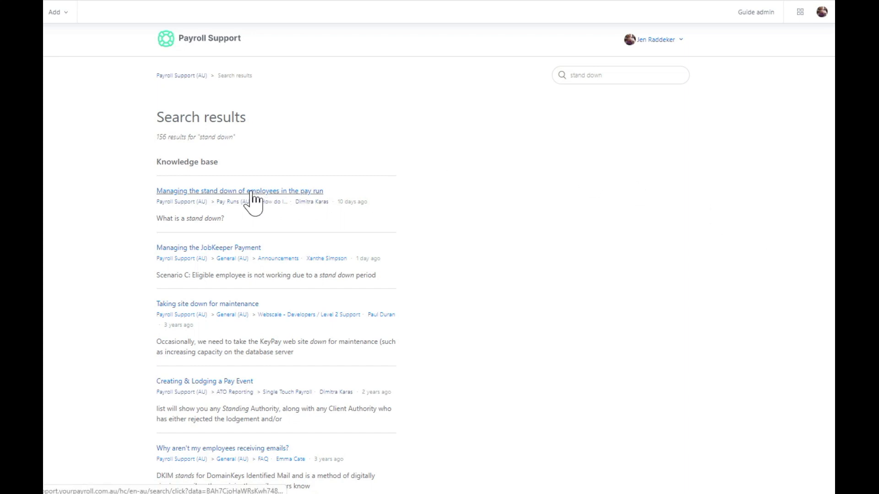
click(246, 193)
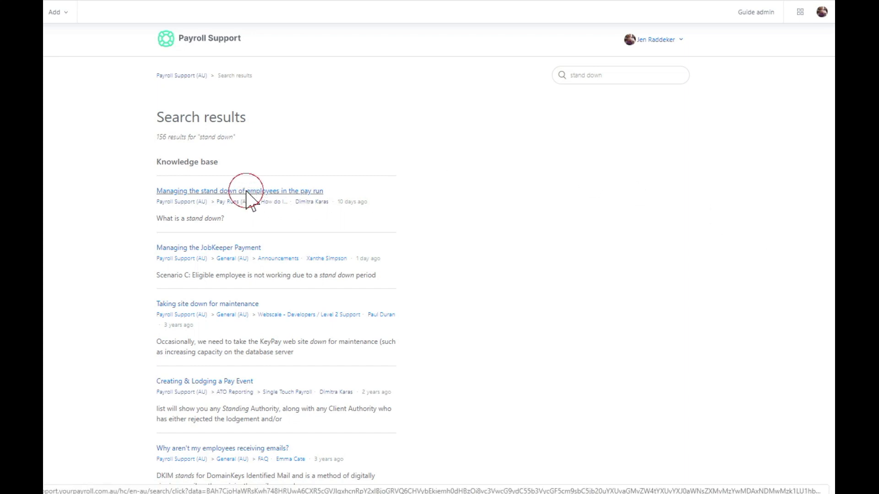